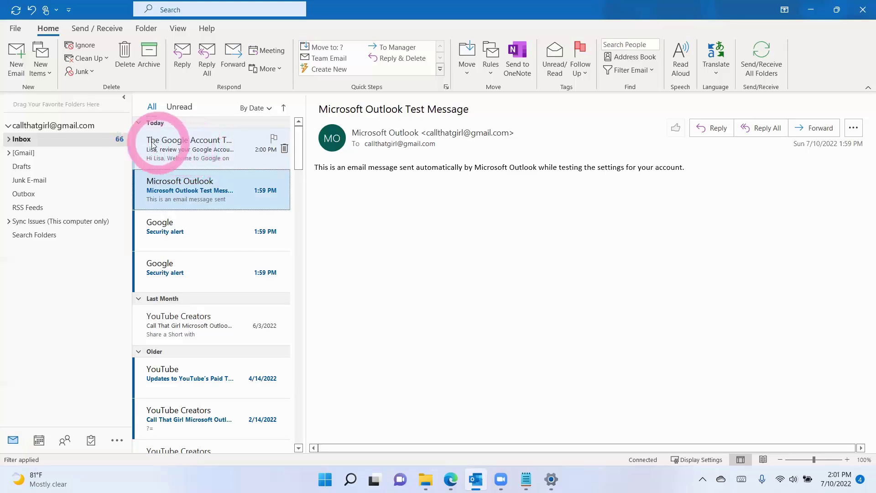
Step: Expand the Inbox and [Gmail] folders and show the July 2022 local calendar
{"action": "left_click", "coordinate": [11, 139]}
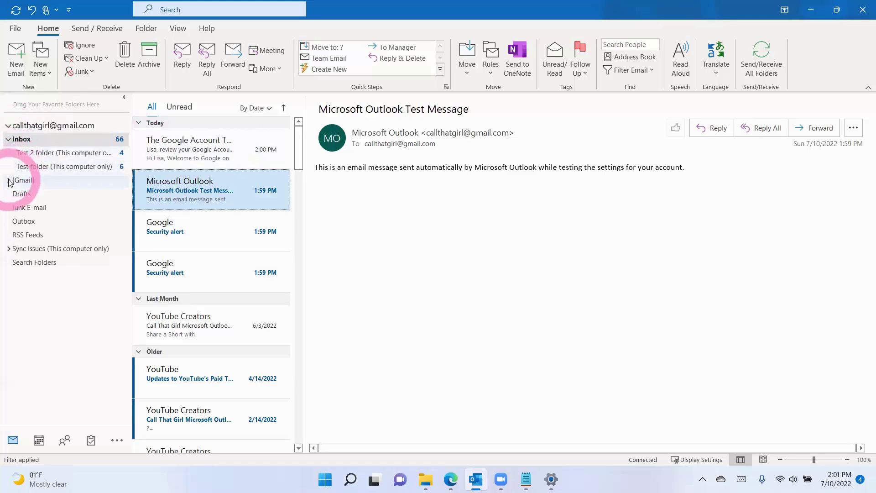
{"action": "left_click", "coordinate": [8, 180]}
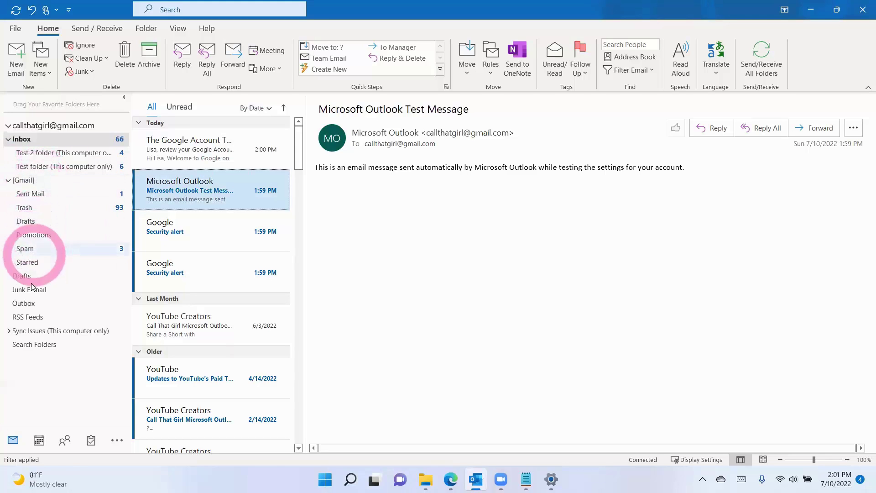
{"action": "left_click", "coordinate": [39, 442]}
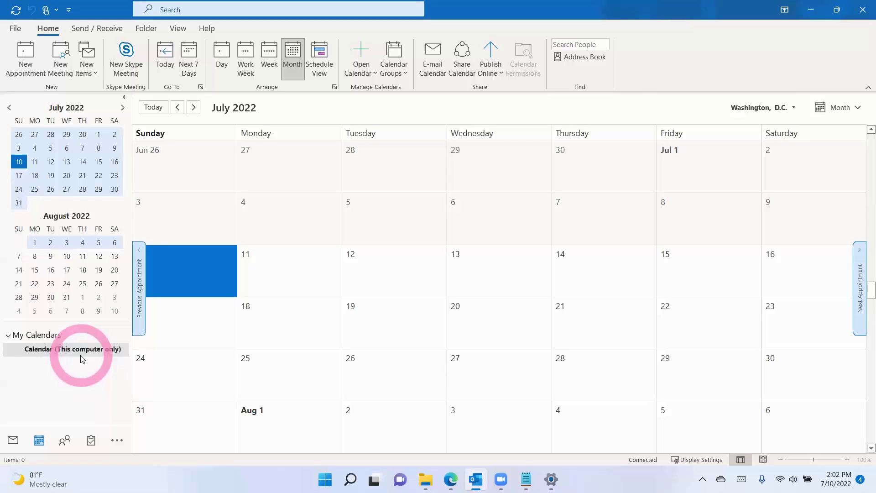
Step: Check the empty local Contacts list, then go to the File > Info account page
{"action": "left_click", "coordinate": [66, 440]}
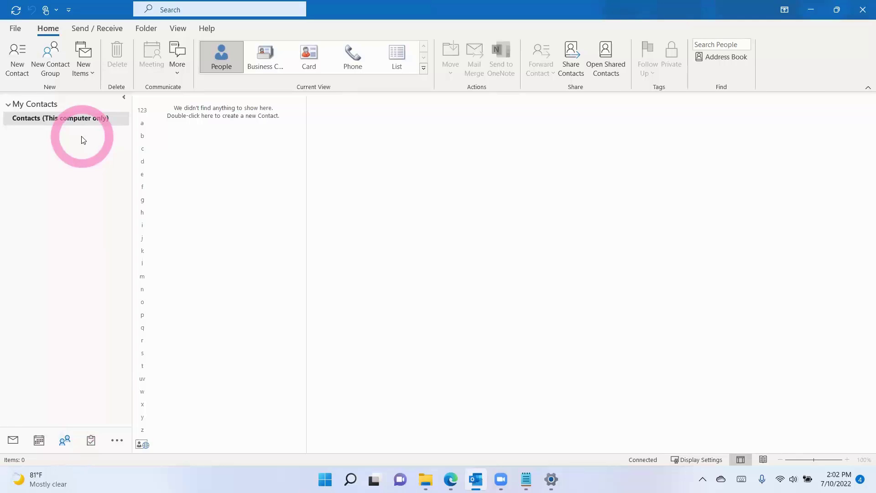
{"action": "left_click", "coordinate": [16, 28]}
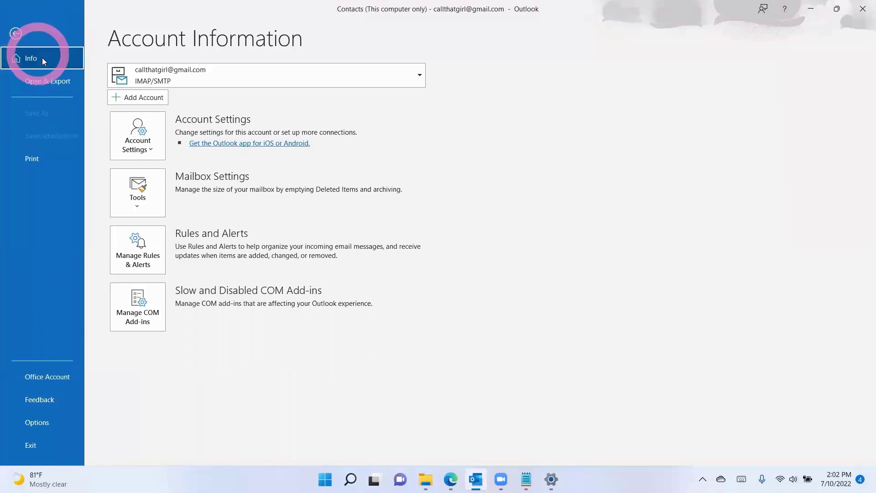
Step: From Account Settings' Data Files list, open the account data file's folder in File Explorer
{"action": "left_click", "coordinate": [146, 147]}
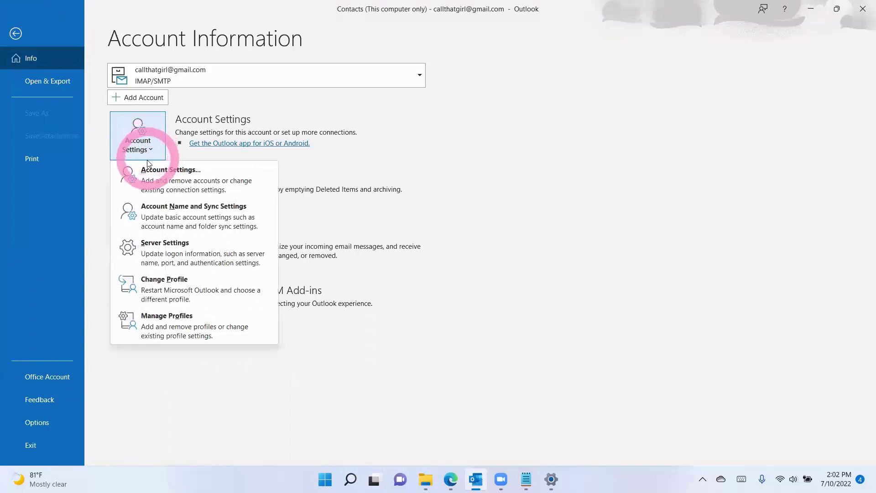
{"action": "left_click", "coordinate": [151, 179]}
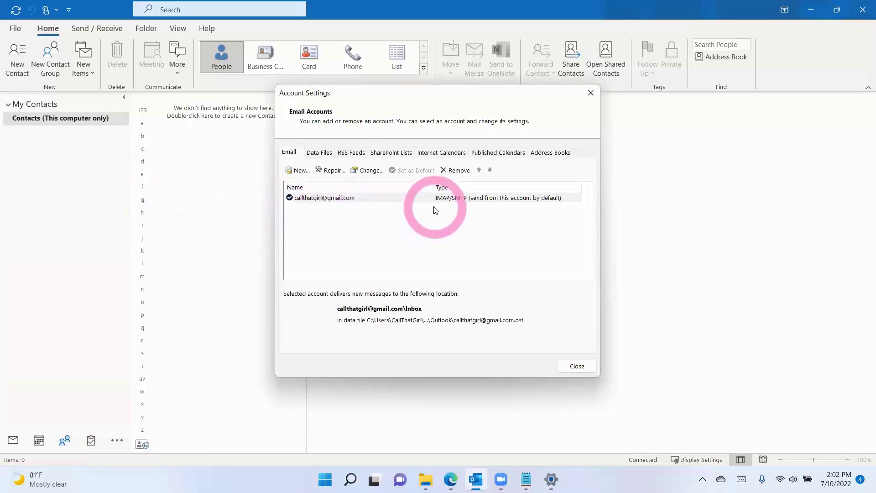
{"action": "left_click", "coordinate": [328, 154]}
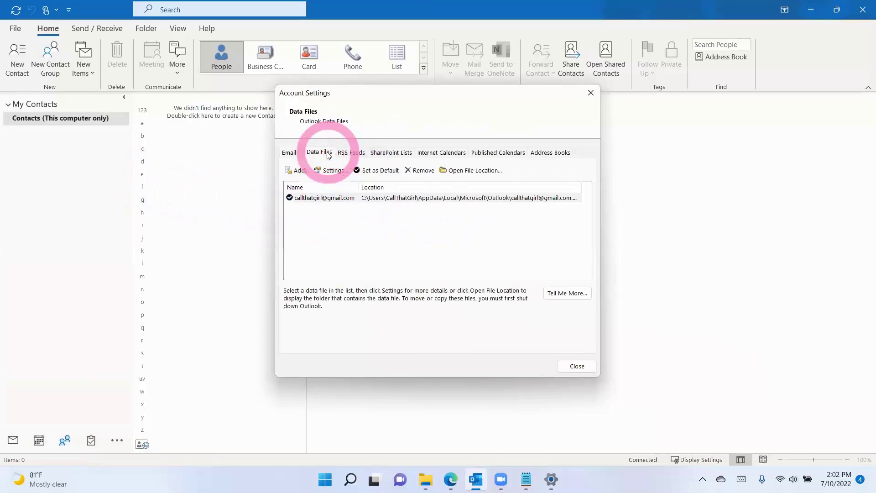
{"action": "left_click", "coordinate": [334, 198]}
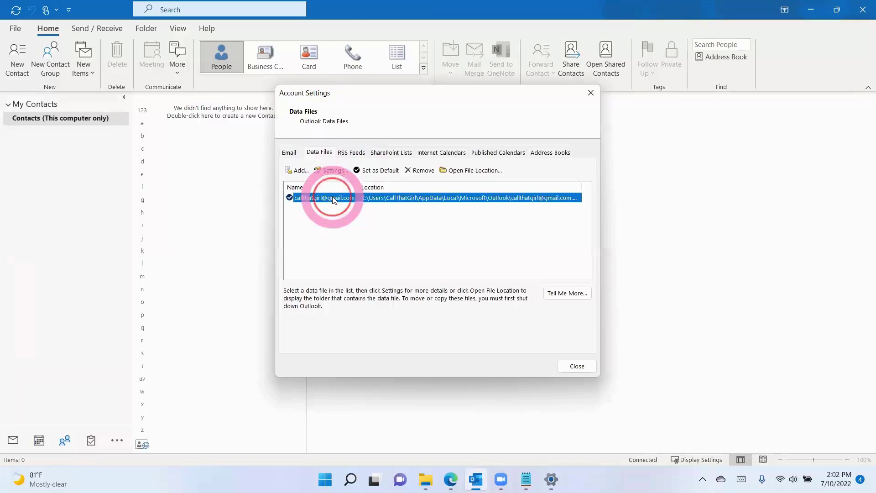
{"action": "left_click", "coordinate": [468, 173]}
{"action": "left_click", "coordinate": [484, 105]}
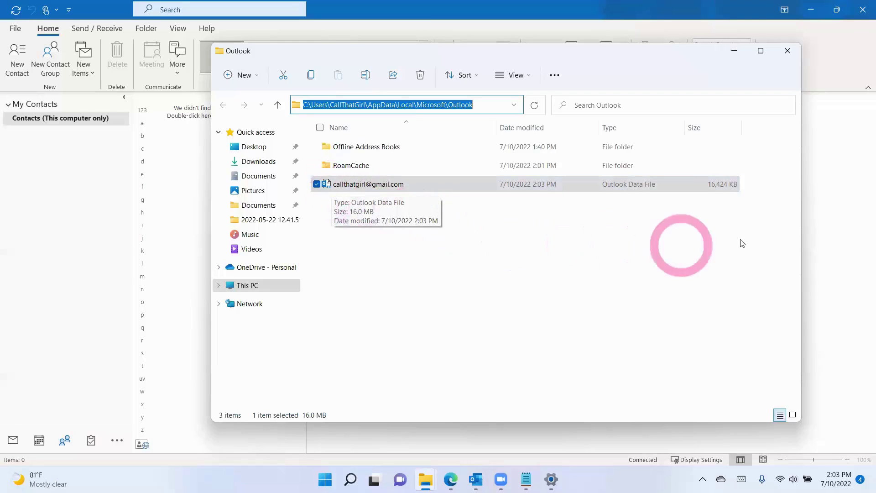
Step: Review the 16 MB Outlook data file in Explorer and return to Outlook's Account Settings
{"action": "left_click", "coordinate": [722, 192]}
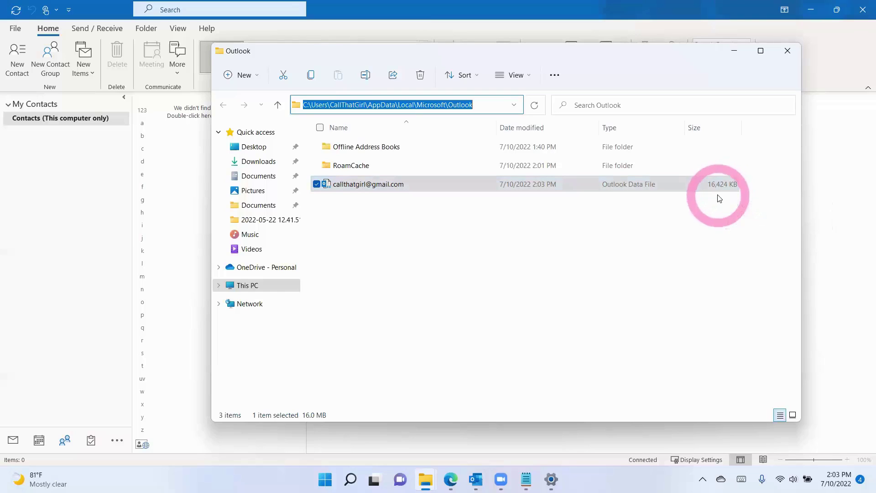
{"action": "left_click", "coordinate": [431, 184]}
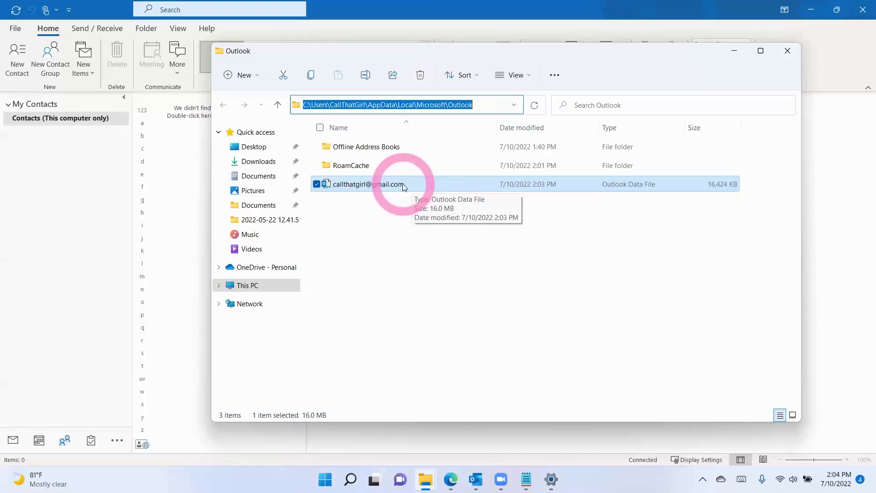
{"action": "left_click", "coordinate": [12, 440]}
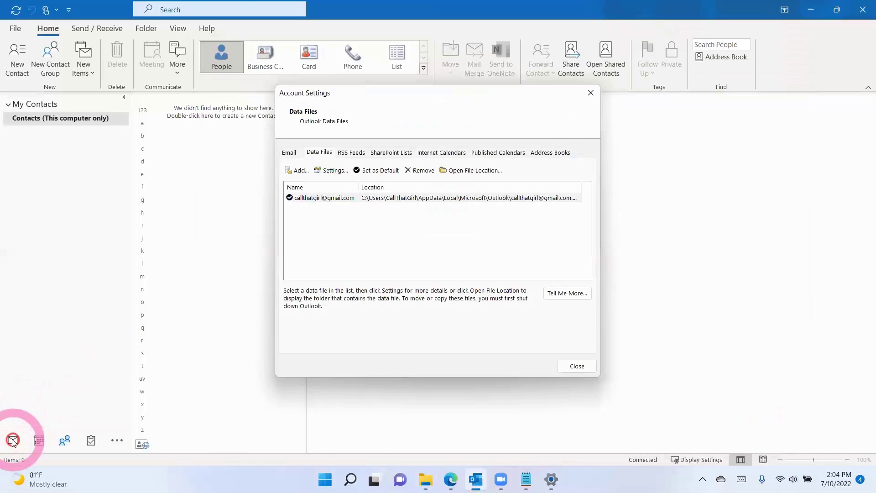
Step: Close Account Settings and return to the mail view with the Inbox subfolders
{"action": "left_click", "coordinate": [578, 366]}
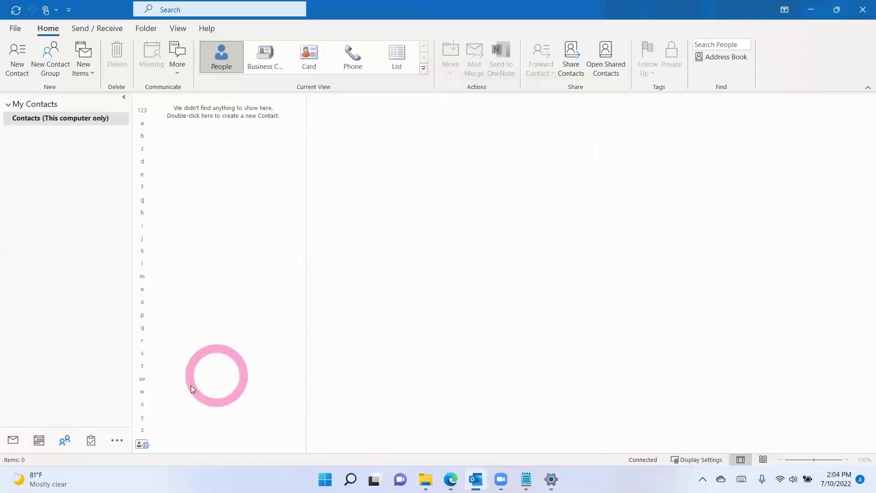
{"action": "left_click", "coordinate": [13, 440]}
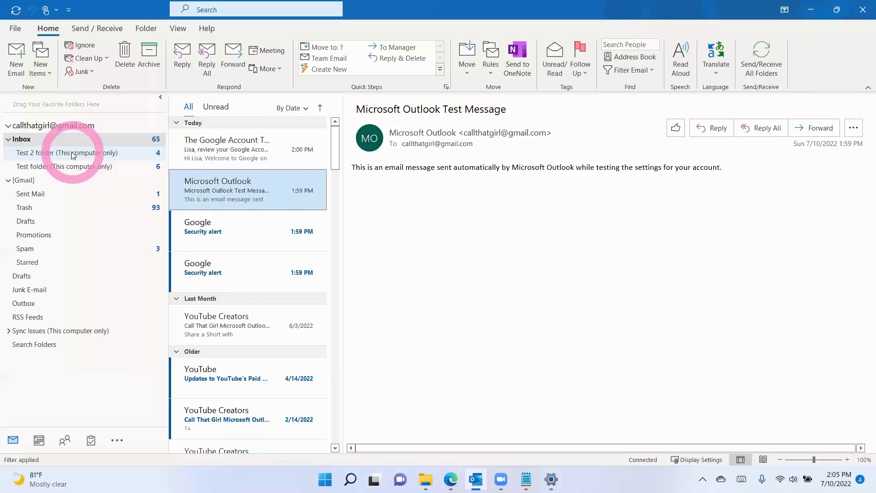
Step: Create a new folder named 'New Test' under the Inbox
{"action": "left_click", "coordinate": [73, 155]}
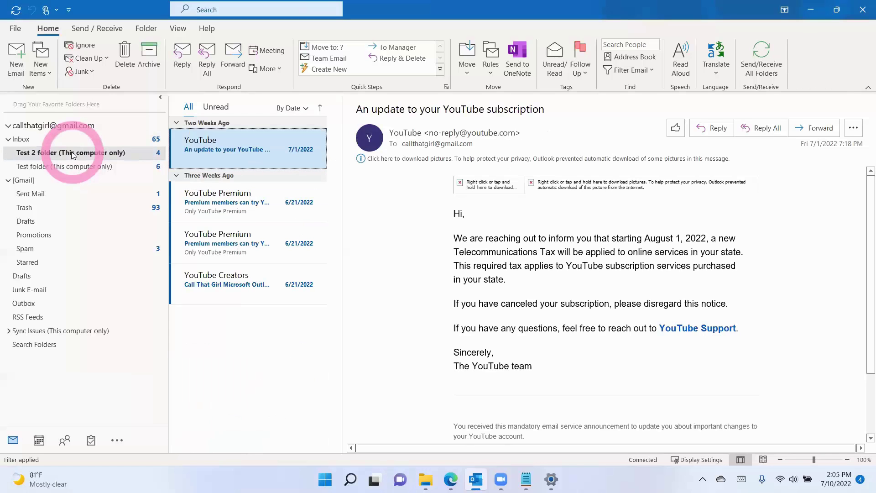
{"action": "left_click", "coordinate": [26, 140]}
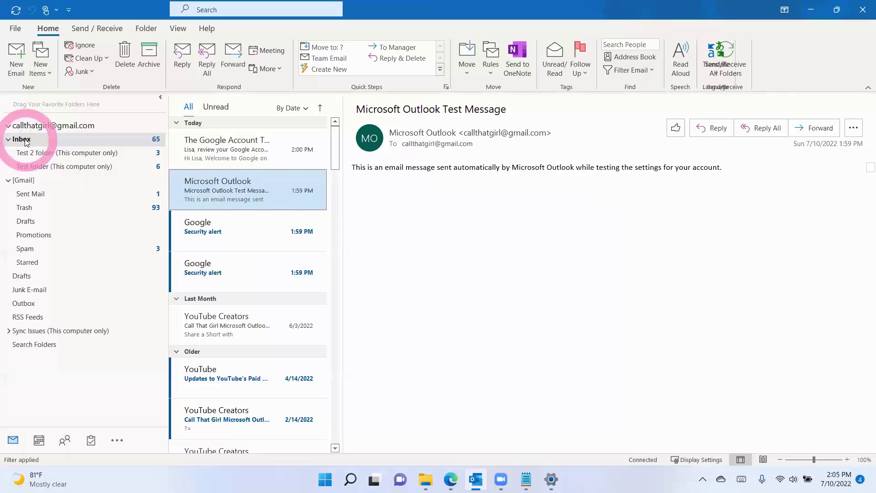
{"action": "right_click", "coordinate": [26, 141]}
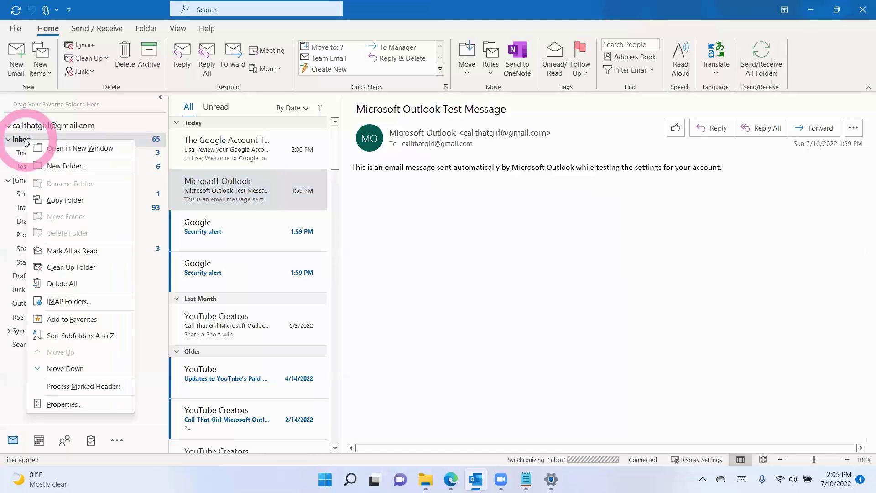
{"action": "left_click", "coordinate": [52, 165]}
{"action": "type", "text": "N"}
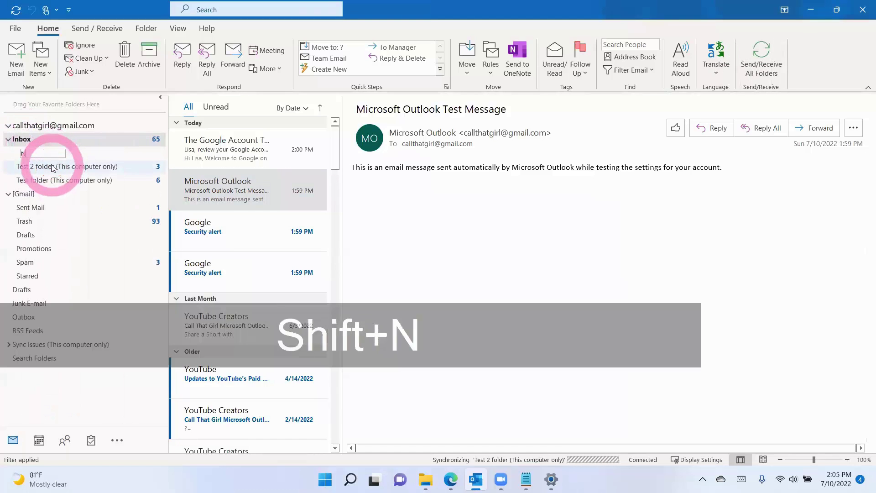
{"action": "type", "text": "ew Test"}
{"action": "key", "text": "Return"}
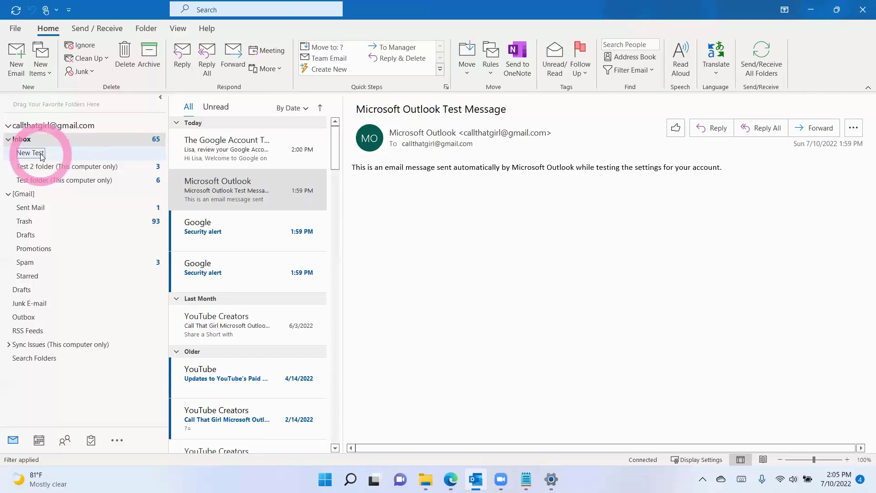
Step: Try copying all four Test 2 folder messages to another folder, dismissing the 'message changed' error
{"action": "left_click", "coordinate": [44, 167]}
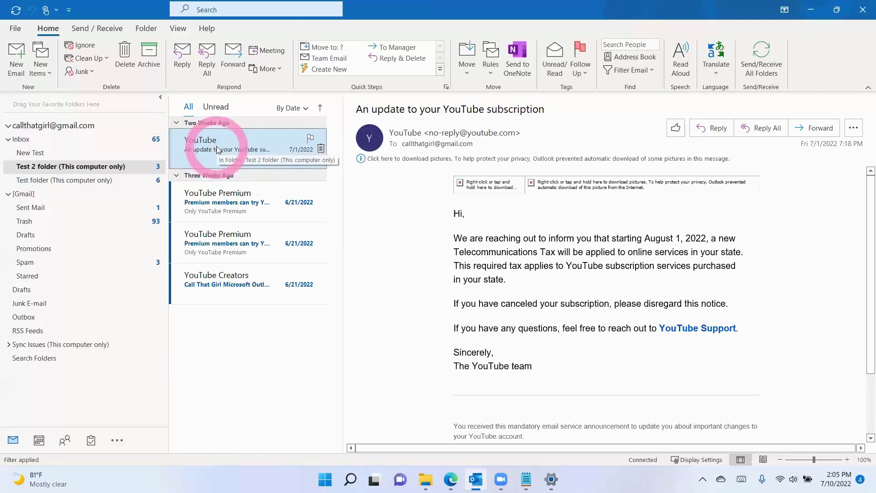
{"action": "key", "text": "ctrl+a"}
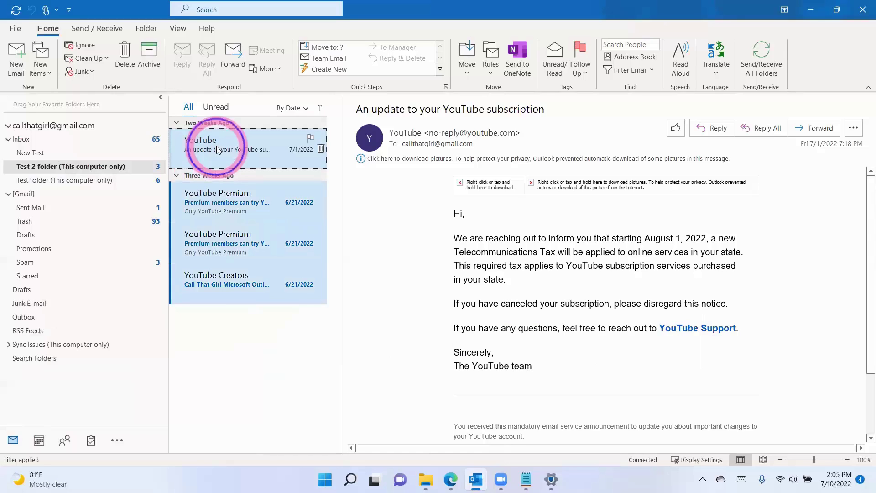
{"action": "right_click", "coordinate": [216, 146]}
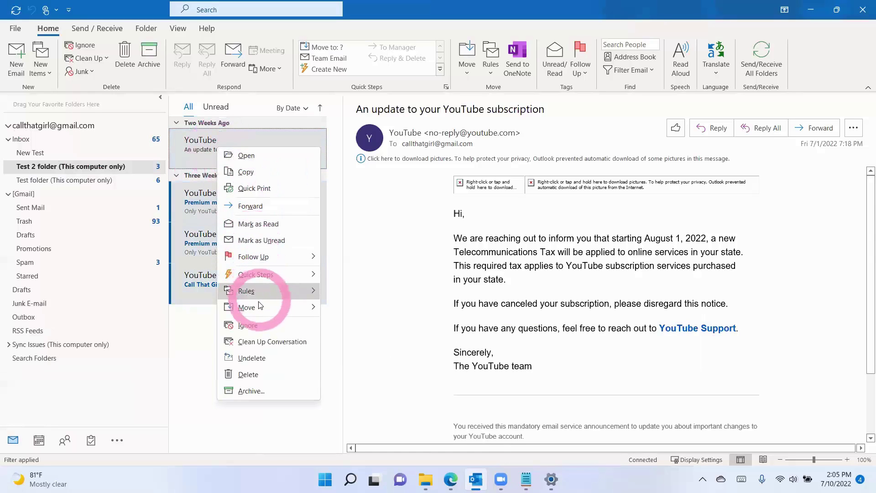
{"action": "mouse_move", "coordinate": [259, 306]}
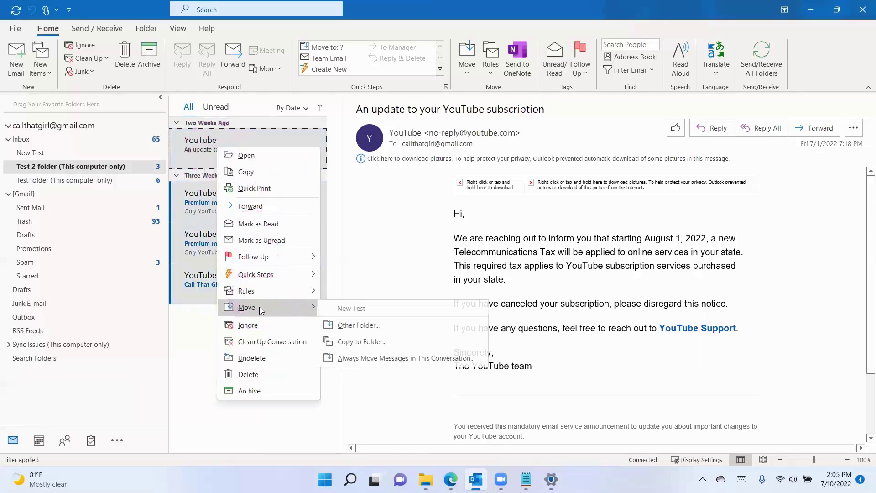
{"action": "left_click", "coordinate": [369, 342]}
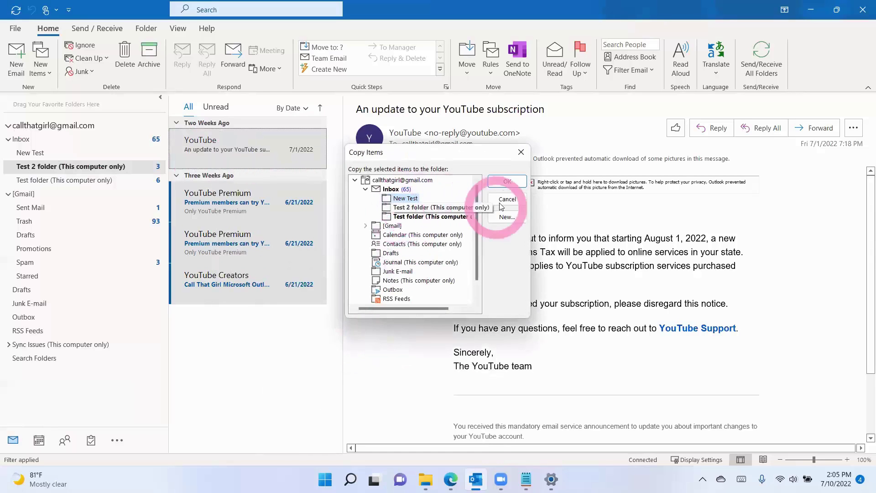
{"action": "left_click", "coordinate": [507, 181]}
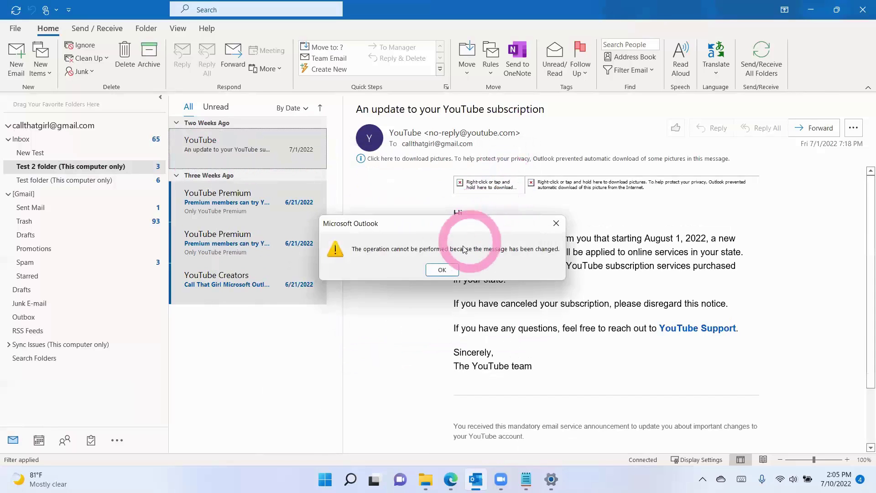
{"action": "left_click", "coordinate": [442, 270]}
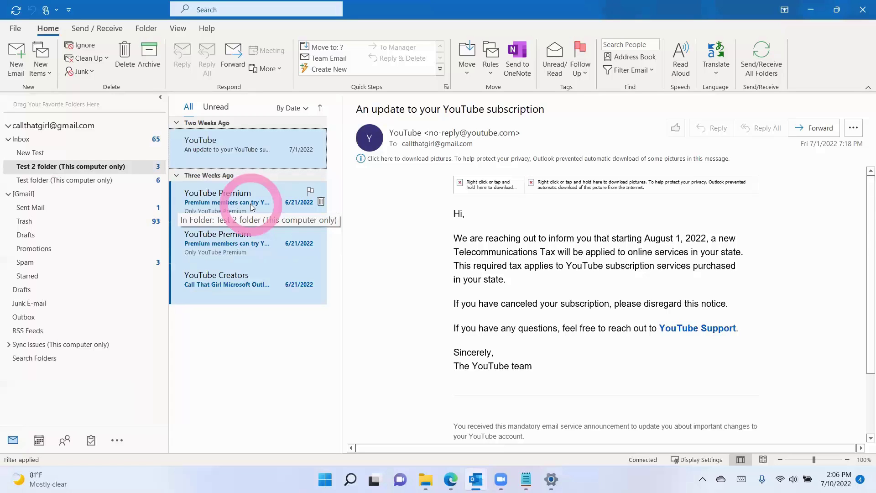
Step: Open the Data Files list in Account Settings and start adding a new data file
{"action": "left_click", "coordinate": [17, 28]}
{"action": "left_click", "coordinate": [138, 139]}
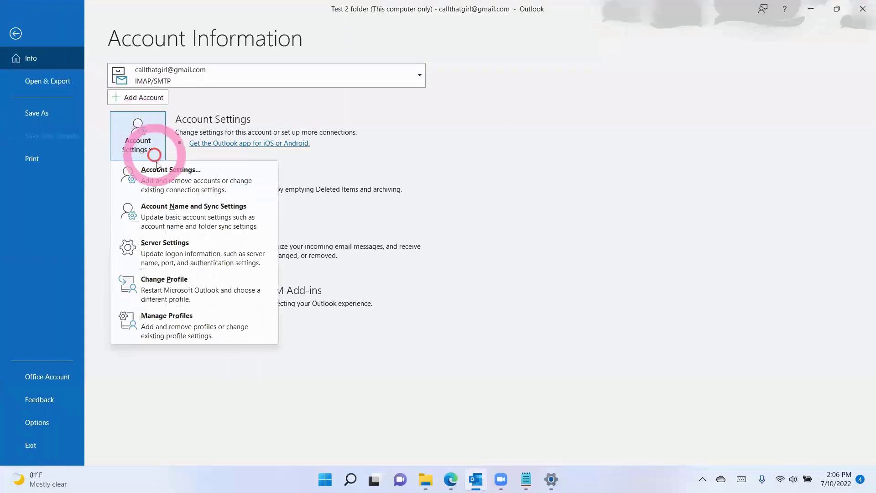
{"action": "left_click", "coordinate": [158, 173]}
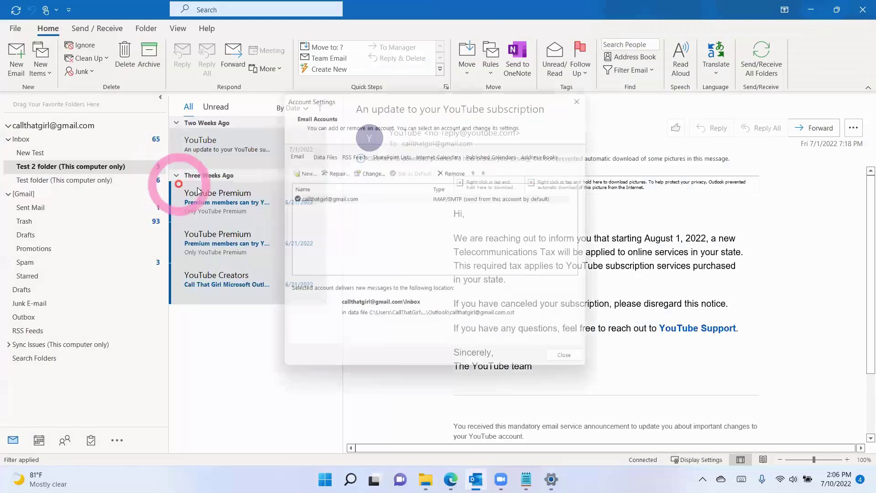
{"action": "left_click", "coordinate": [306, 171]}
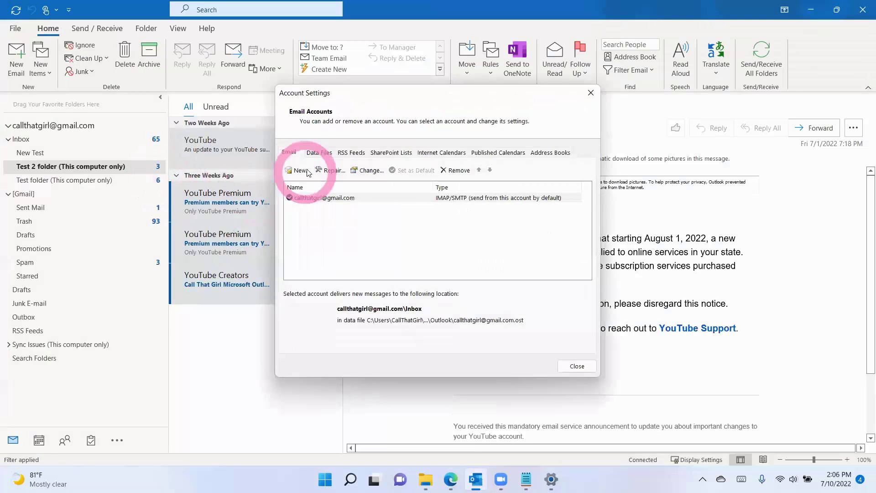
{"action": "left_click", "coordinate": [318, 152]}
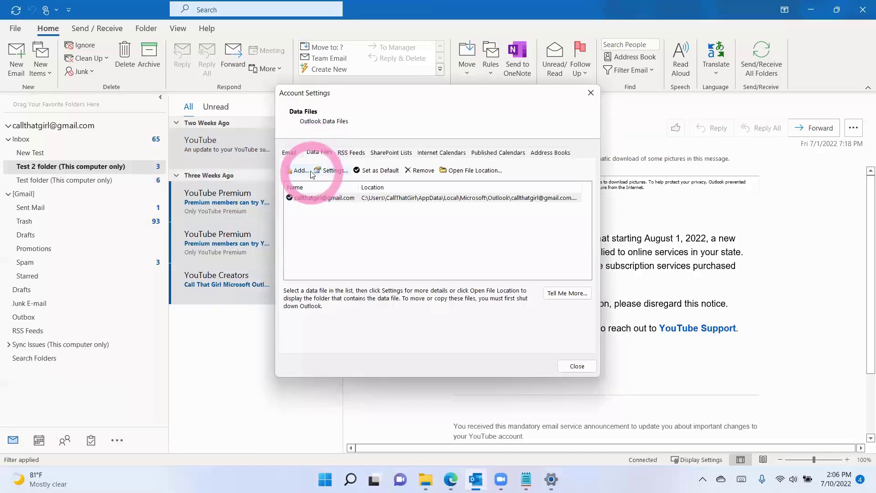
{"action": "left_click", "coordinate": [305, 171]}
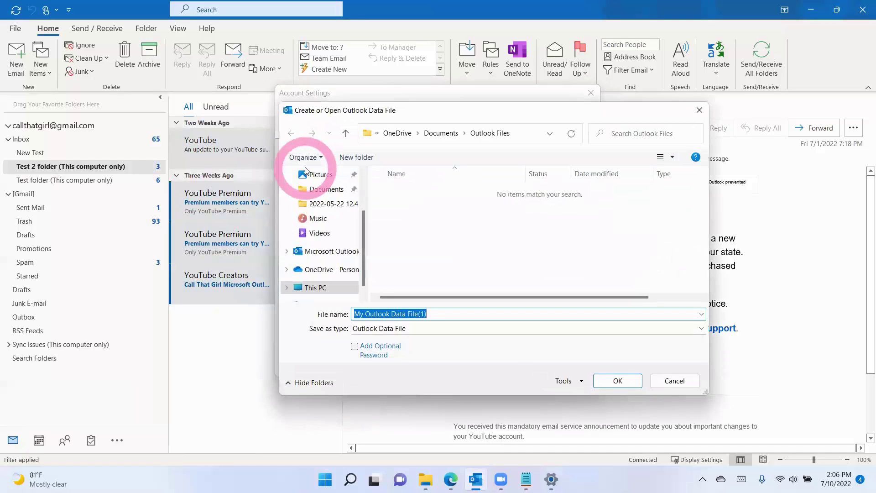
Step: Name the new data file 'Gmail move' and save it in the user's Documents folder
{"action": "type", "text": "Gmail vm"}
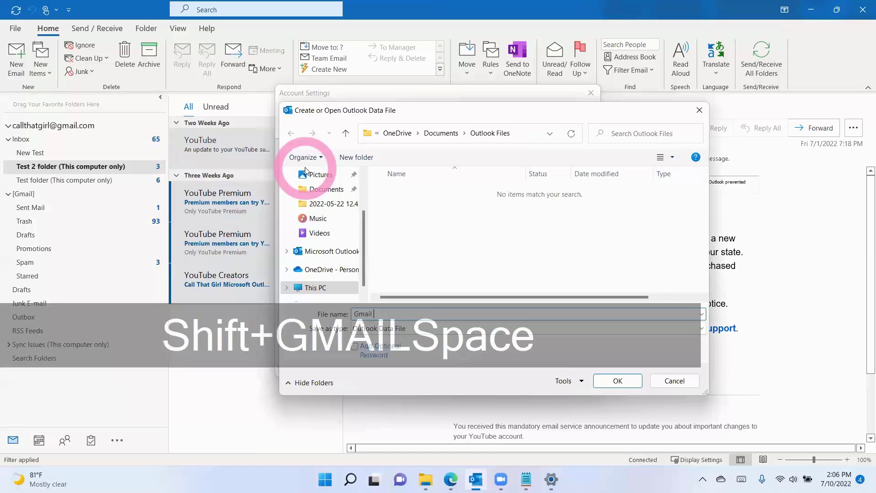
{"action": "key", "text": "BackSpace"}
{"action": "key", "text": "BackSpace"}
{"action": "type", "text": "move"}
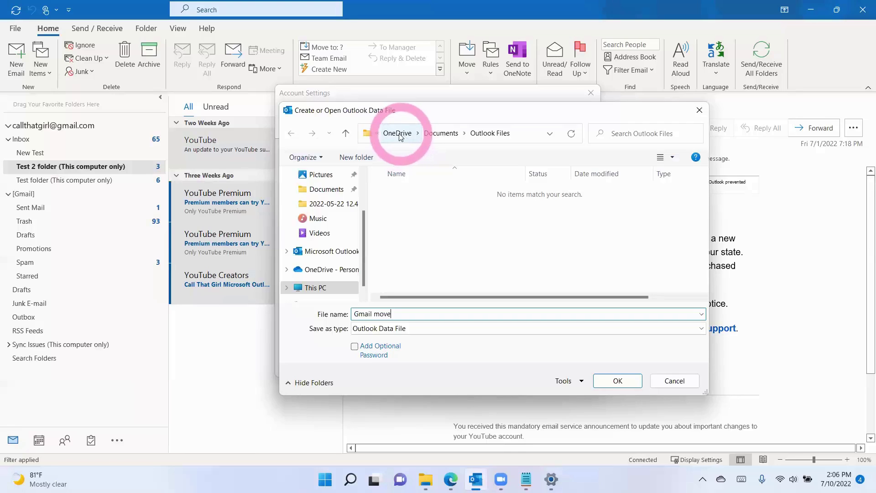
{"action": "left_click", "coordinate": [521, 135]}
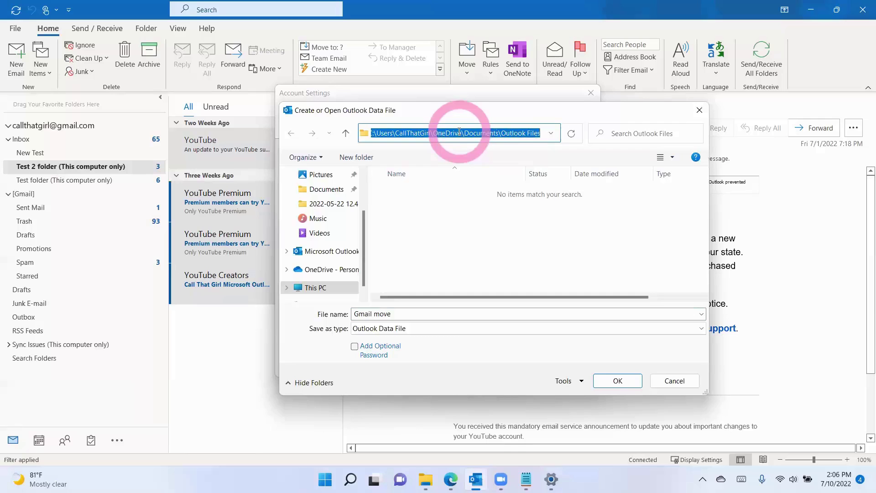
{"action": "left_click", "coordinate": [319, 288]}
{"action": "scroll", "coordinate": [446, 255], "scroll_direction": "down", "scroll_amount": 5}
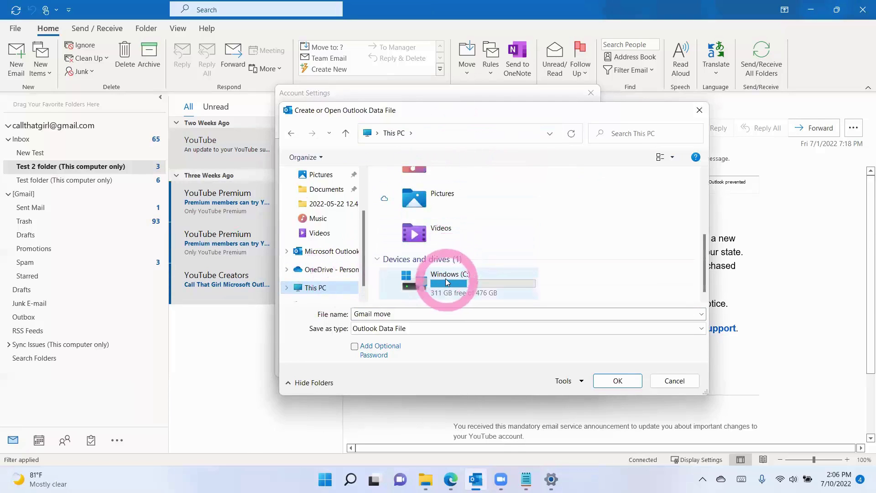
{"action": "double_click", "coordinate": [445, 278]}
{"action": "scroll", "coordinate": [438, 256], "scroll_direction": "down", "scroll_amount": 2}
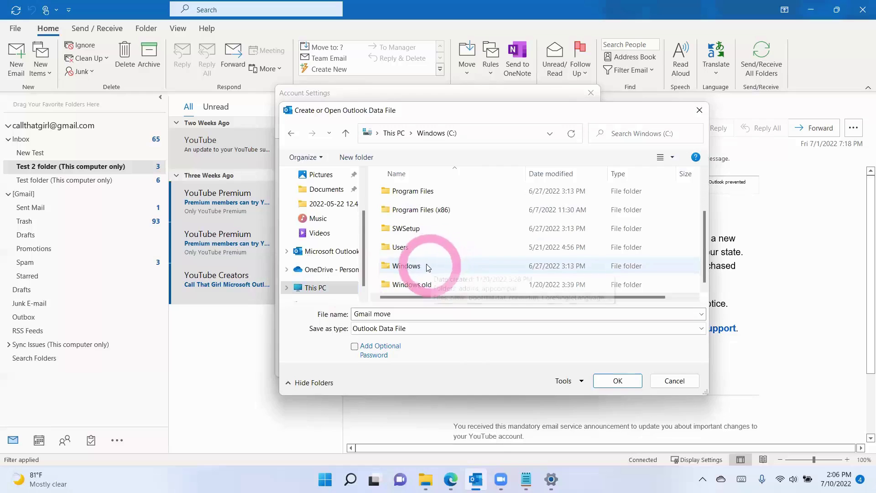
{"action": "double_click", "coordinate": [405, 251]}
{"action": "double_click", "coordinate": [400, 192]}
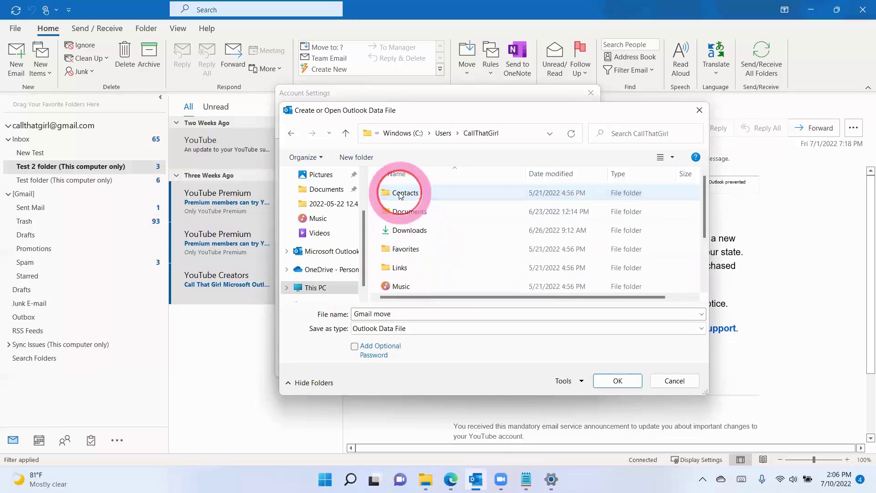
{"action": "double_click", "coordinate": [409, 211]}
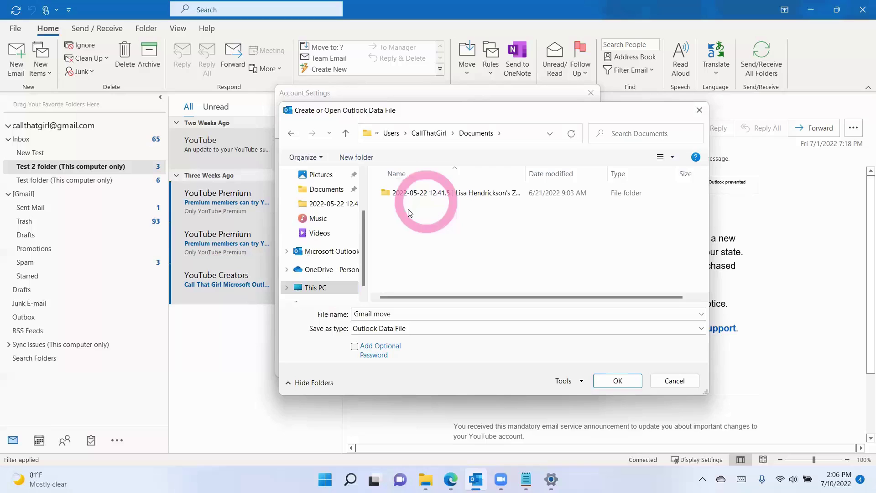
{"action": "left_click", "coordinate": [607, 383]}
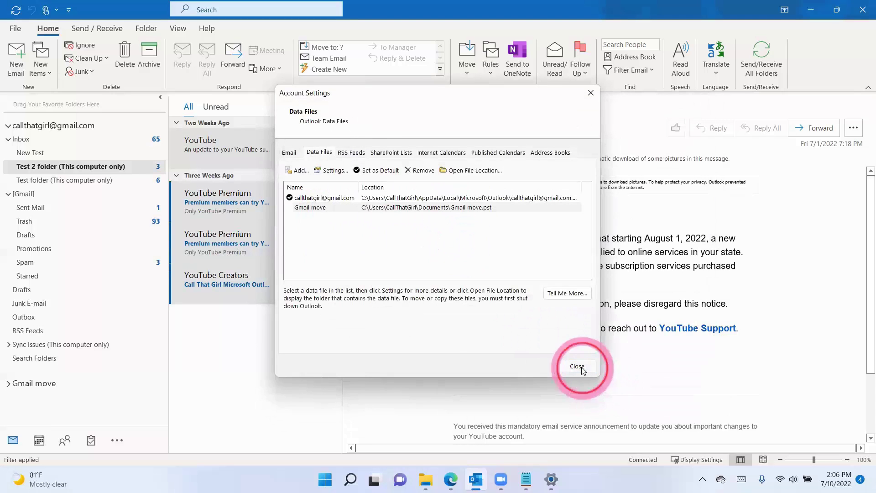
Step: Close Account Settings and create a 'Test Move' folder inside the Gmail move data file
{"action": "left_click", "coordinate": [576, 365]}
{"action": "left_click_drag", "start_coordinate": [262, 237], "coordinate": [12, 386]}
{"action": "right_click", "coordinate": [41, 385]}
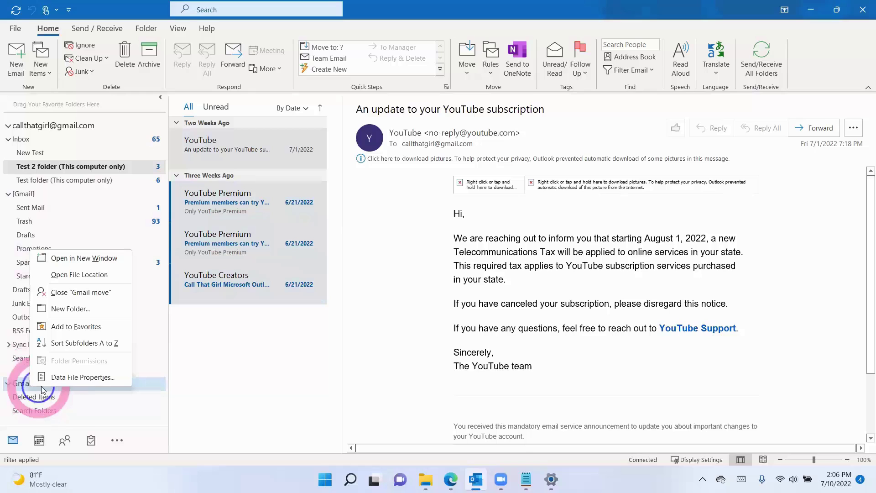
{"action": "left_click", "coordinate": [85, 309]}
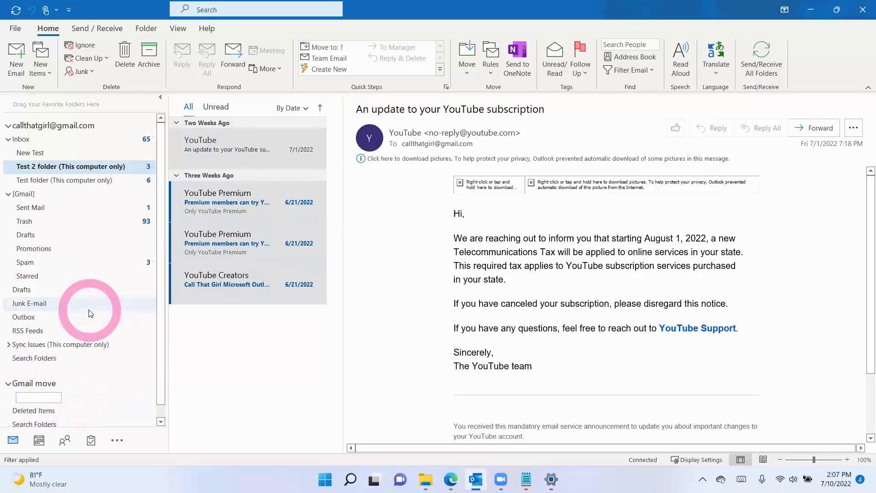
{"action": "type", "text": "Test Move"}
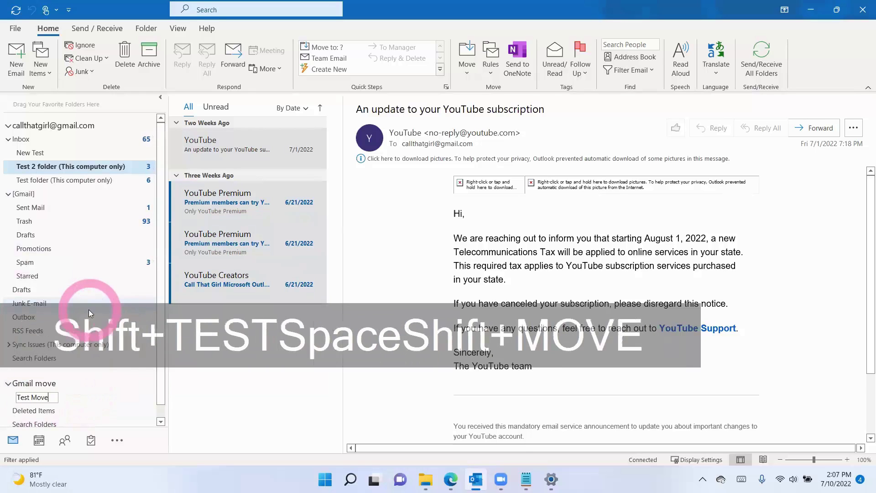
{"action": "key", "text": "Return"}
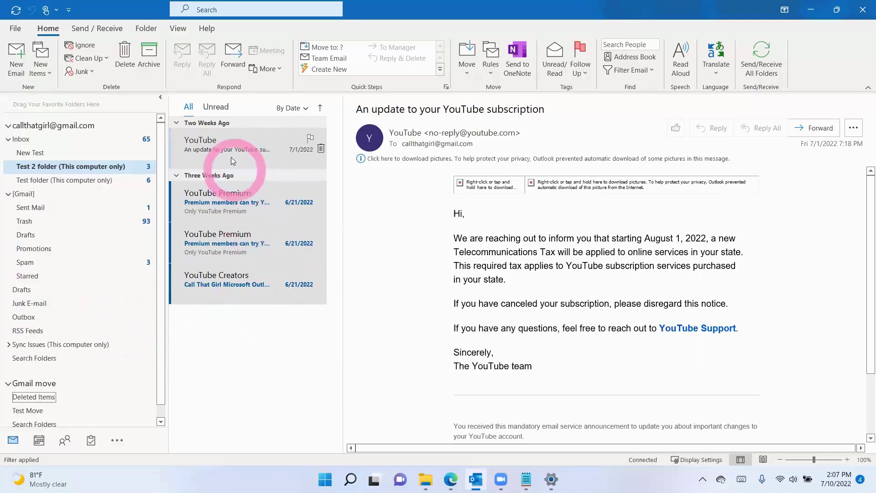
Step: Copy all messages to Test Move, dismiss the error, drag one message there, then view the Inbox
{"action": "left_click", "coordinate": [230, 155]}
{"action": "key", "text": "ctrl+a"}
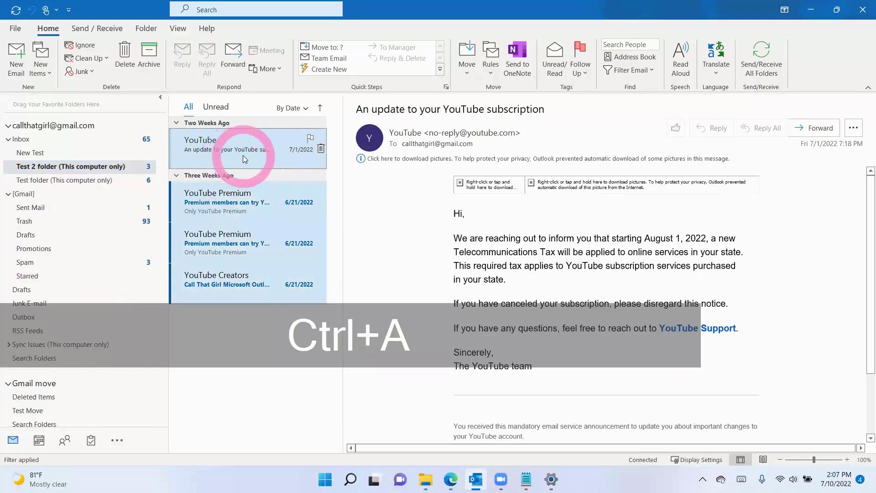
{"action": "right_click", "coordinate": [243, 156]}
{"action": "mouse_move", "coordinate": [296, 316]}
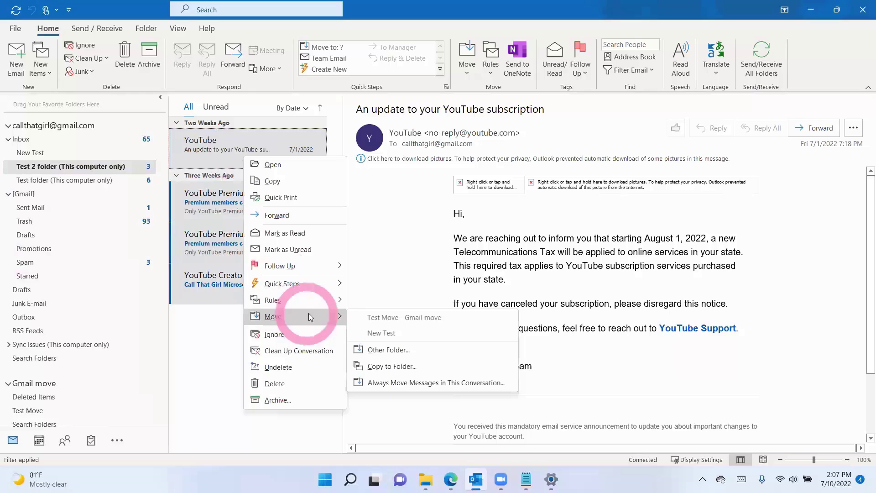
{"action": "left_click", "coordinate": [386, 366]}
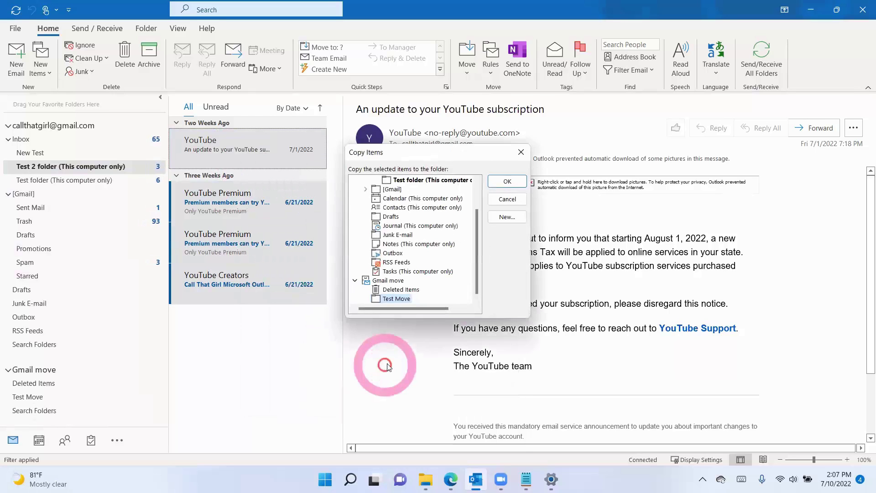
{"action": "left_click", "coordinate": [394, 298]}
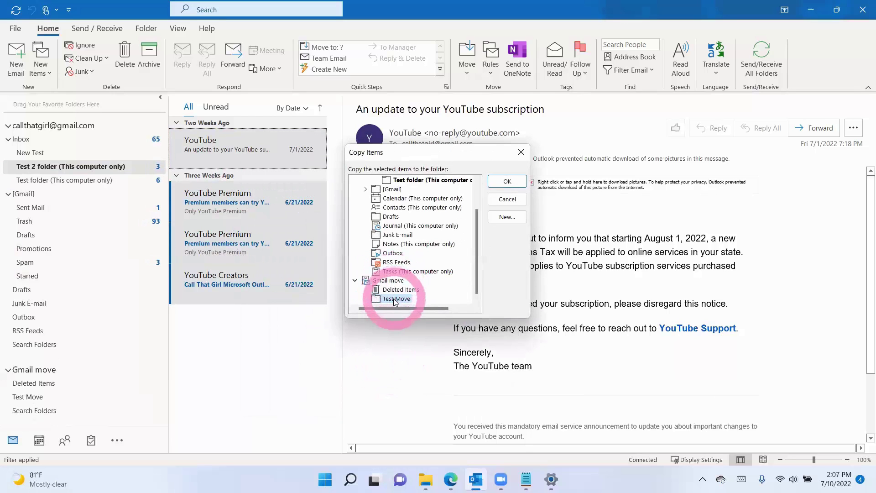
{"action": "left_click", "coordinate": [501, 182]}
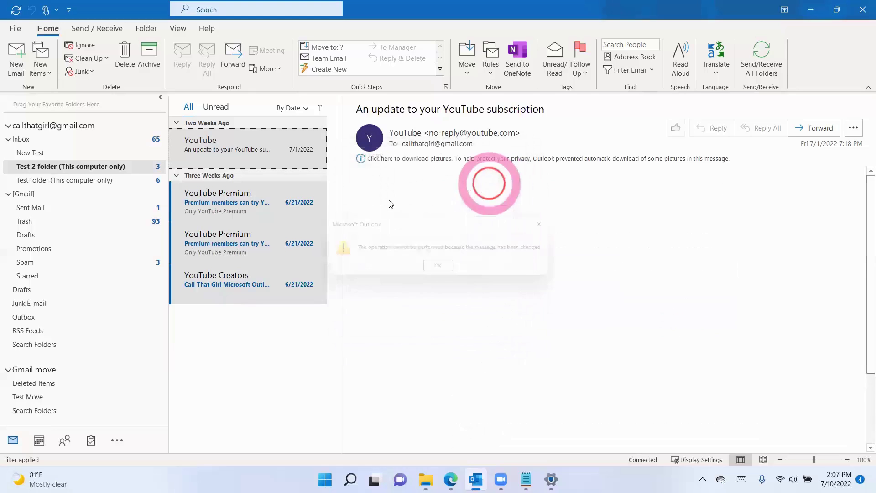
{"action": "left_click", "coordinate": [442, 270]}
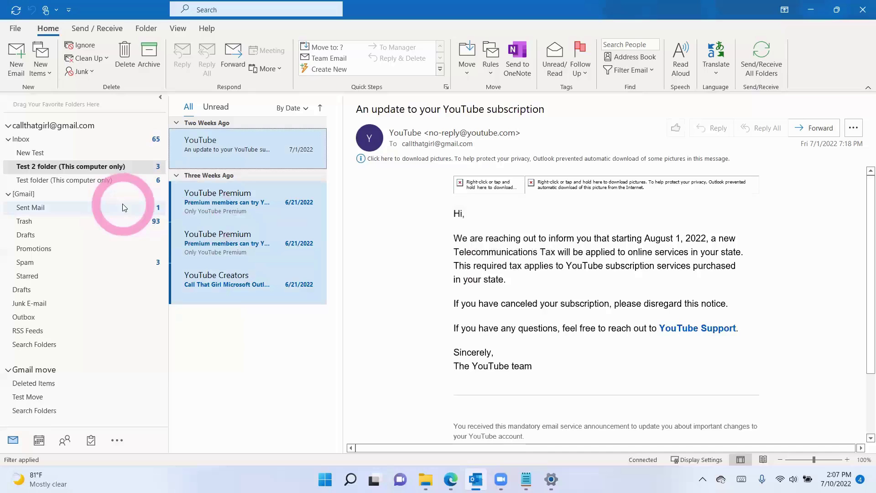
{"action": "left_click_drag", "start_coordinate": [123, 207], "coordinate": [59, 144]}
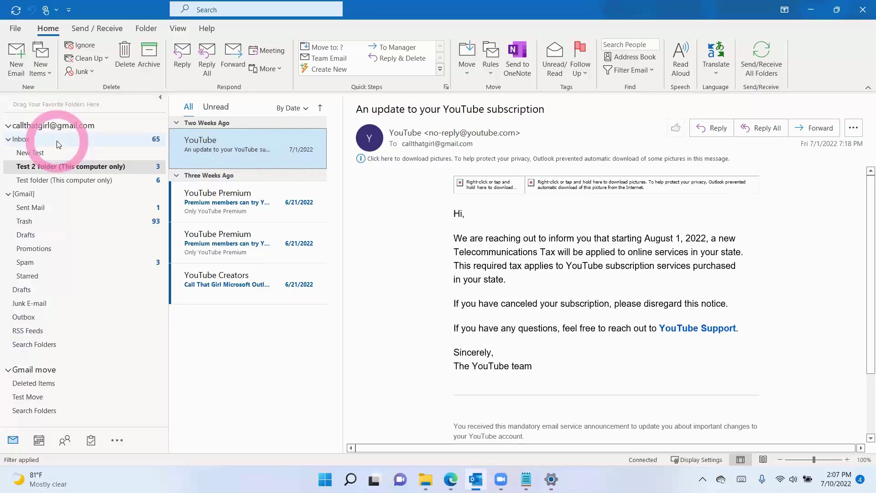
{"action": "left_click_drag", "start_coordinate": [59, 144], "coordinate": [26, 141]}
{"action": "left_click", "coordinate": [26, 142]}
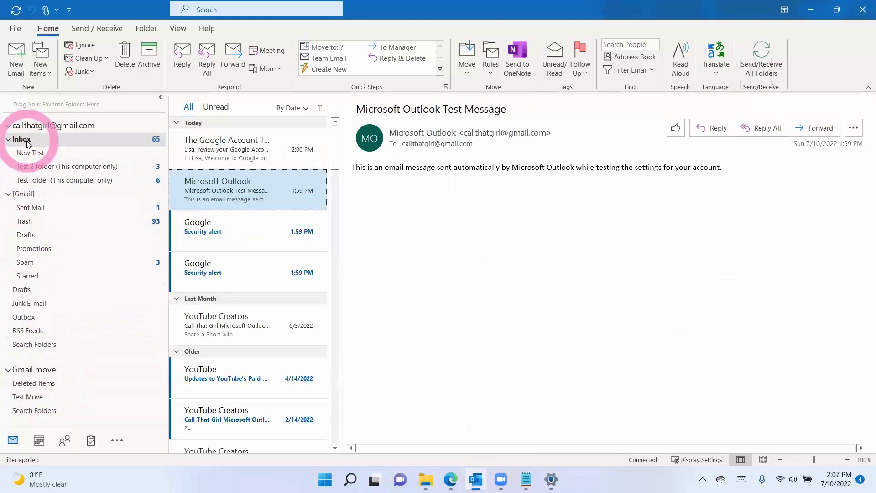
Step: Start an Import/Export wizard export to an Outlook Data File (.pst)
{"action": "left_click", "coordinate": [15, 29]}
{"action": "left_click", "coordinate": [27, 80]}
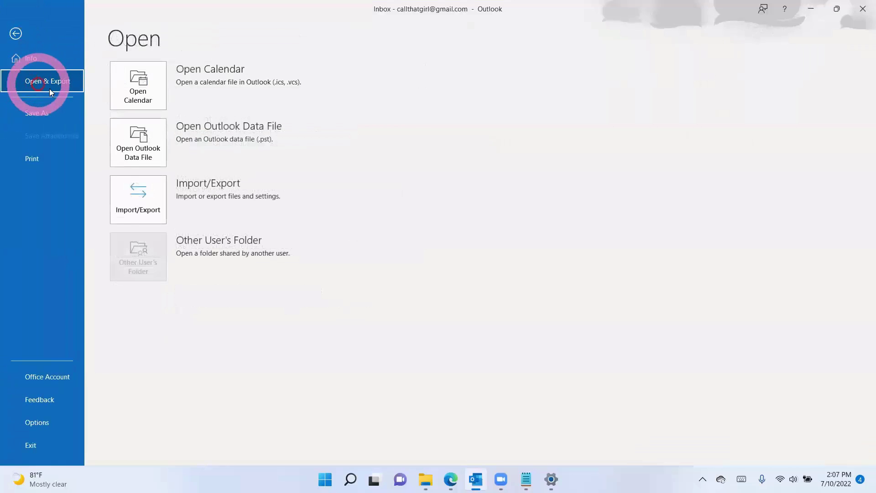
{"action": "left_click", "coordinate": [137, 204]}
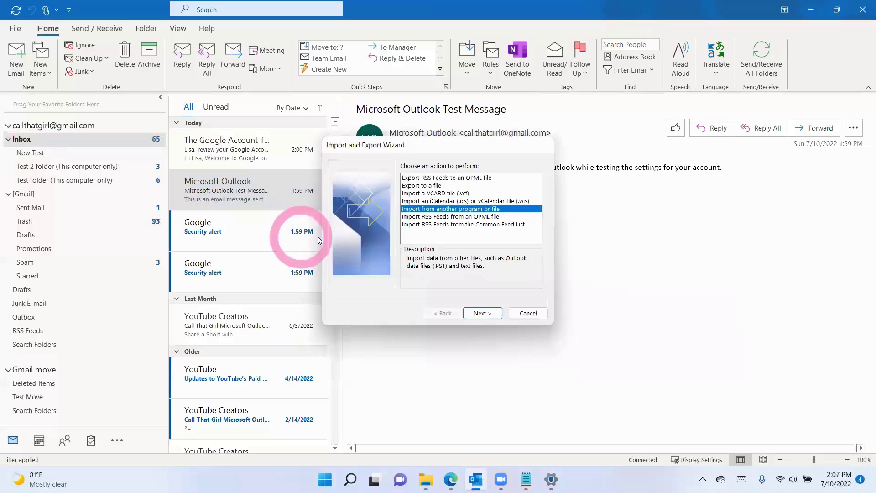
{"action": "left_click", "coordinate": [418, 186]}
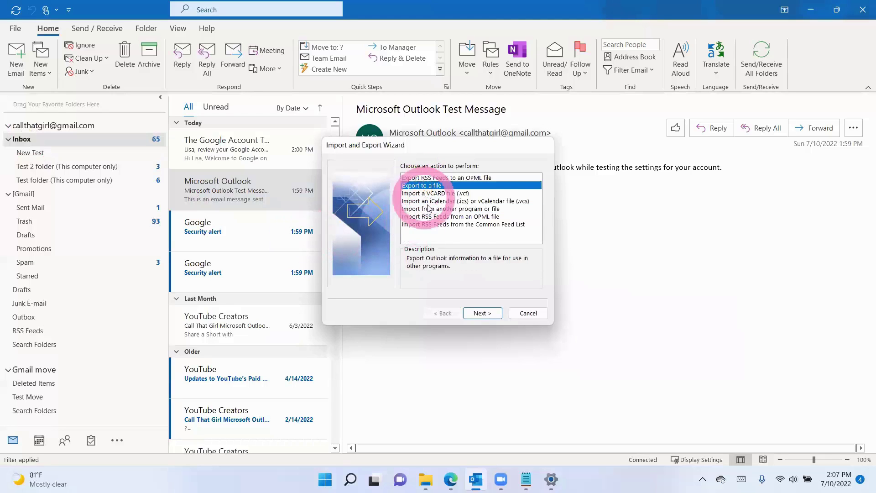
{"action": "left_click", "coordinate": [466, 307]}
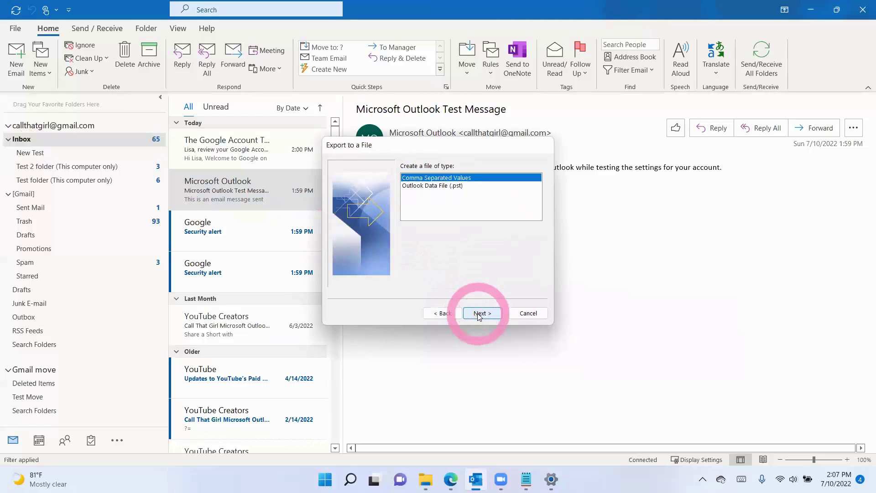
{"action": "left_click", "coordinate": [434, 208]}
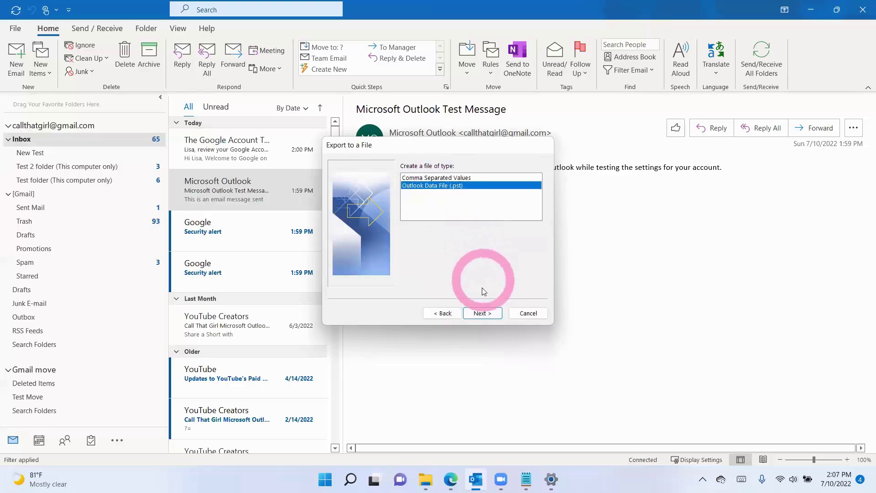
{"action": "left_click", "coordinate": [479, 314]}
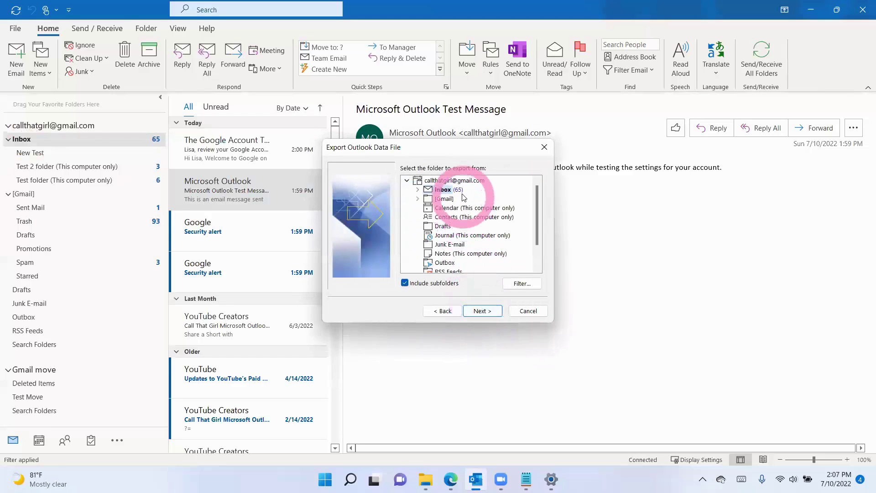
Step: Export the whole account with subfolders to backup.pst, allowing duplicates, and browse for the save location
{"action": "left_click", "coordinate": [458, 182]}
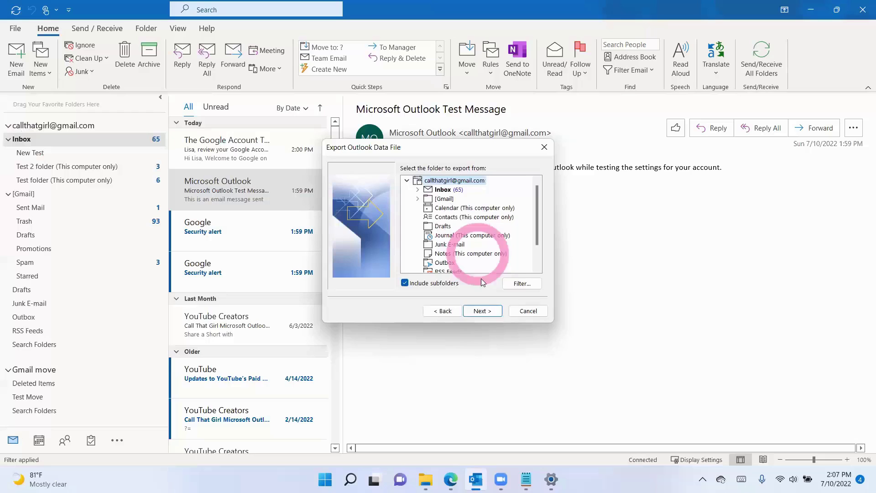
{"action": "left_click", "coordinate": [480, 311]}
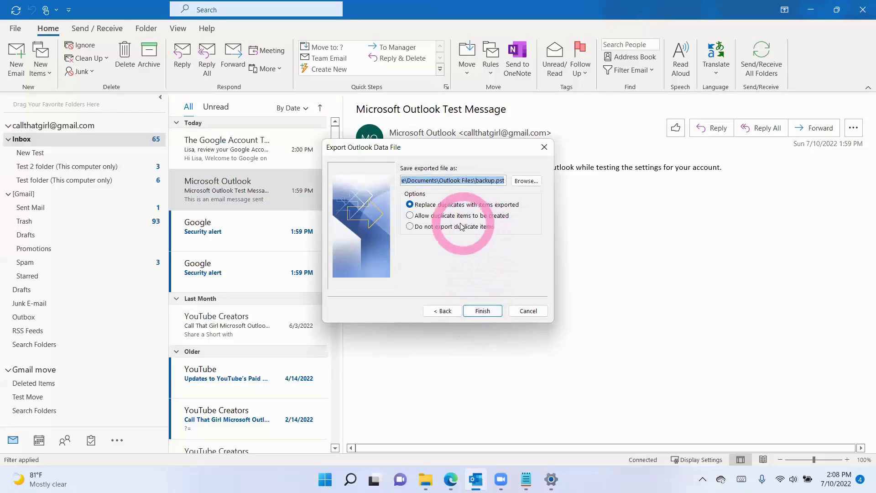
{"action": "left_click", "coordinate": [452, 216]}
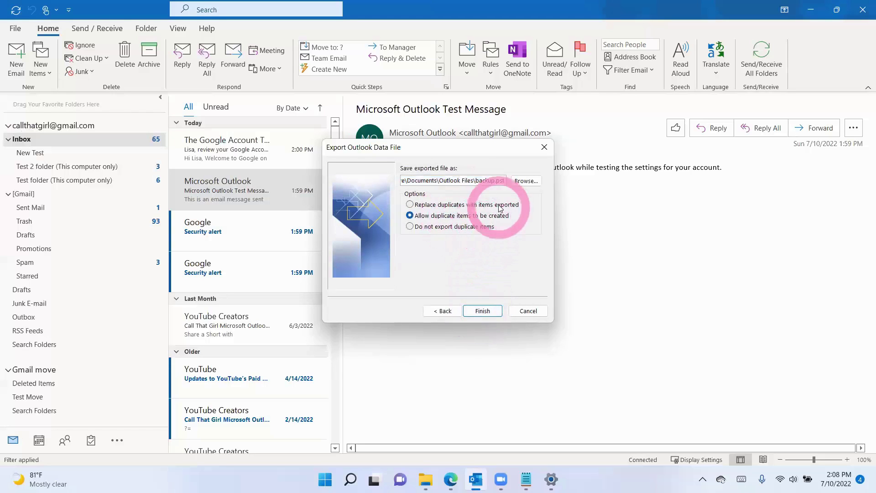
{"action": "left_click", "coordinate": [521, 181]}
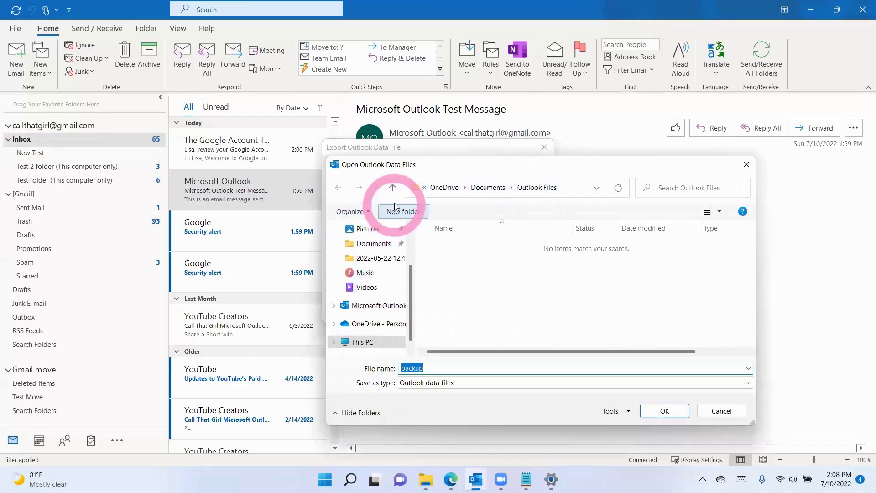
Step: Browse the export save location to C:\Users\CallThatGirl\Documents
{"action": "scroll", "coordinate": [382, 255], "scroll_direction": "up", "scroll_amount": 2}
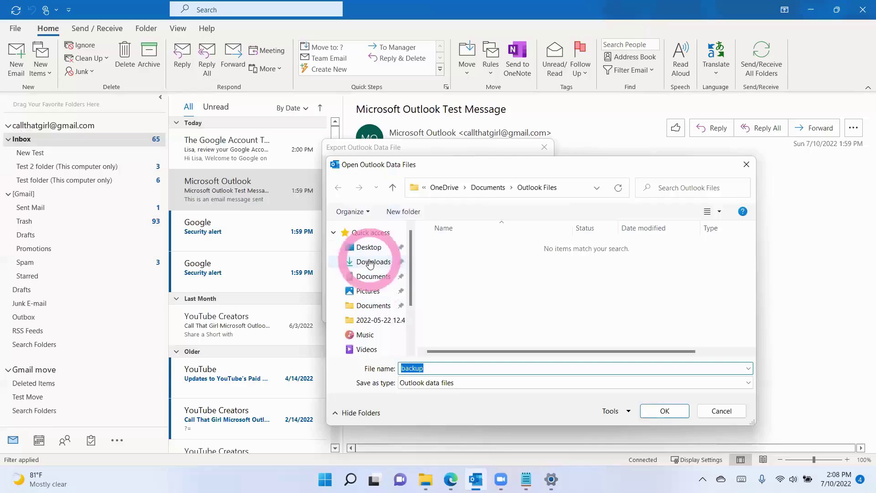
{"action": "scroll", "coordinate": [379, 335], "scroll_direction": "down", "scroll_amount": 2}
{"action": "left_click", "coordinate": [379, 340]}
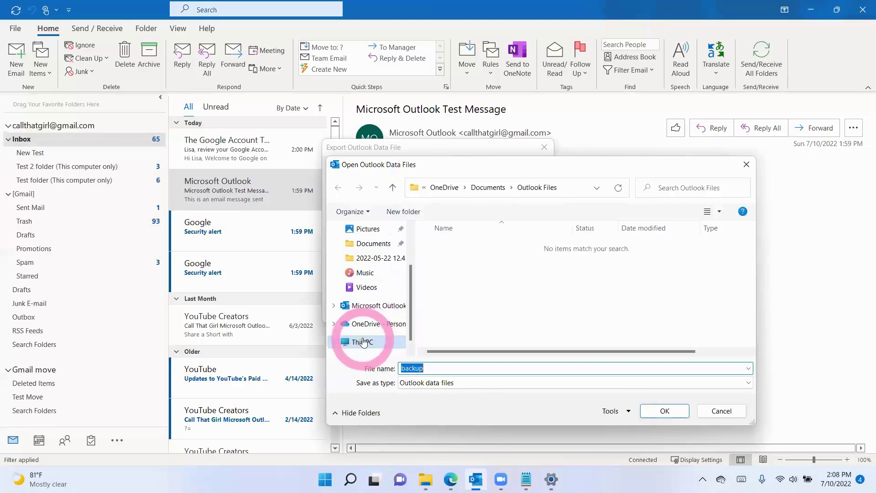
{"action": "scroll", "coordinate": [484, 319], "scroll_direction": "down", "scroll_amount": 5}
{"action": "double_click", "coordinate": [483, 329]}
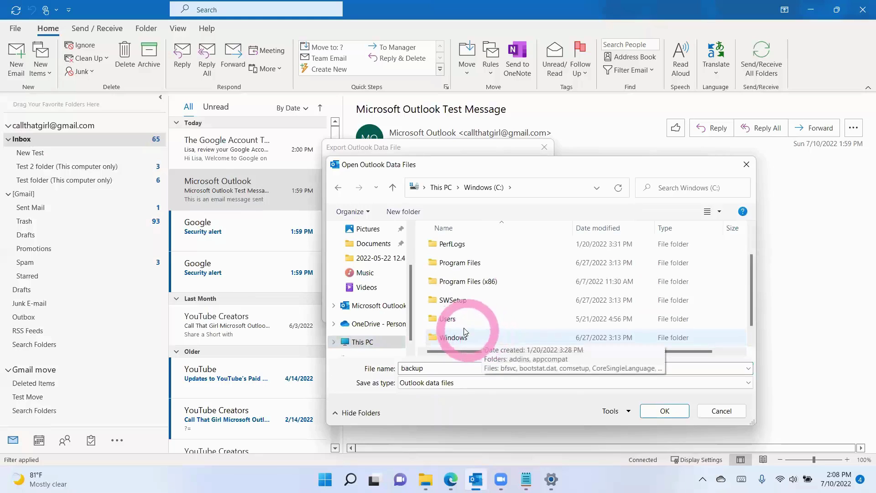
{"action": "double_click", "coordinate": [449, 319]}
{"action": "left_click", "coordinate": [445, 264]}
{"action": "double_click", "coordinate": [451, 249]}
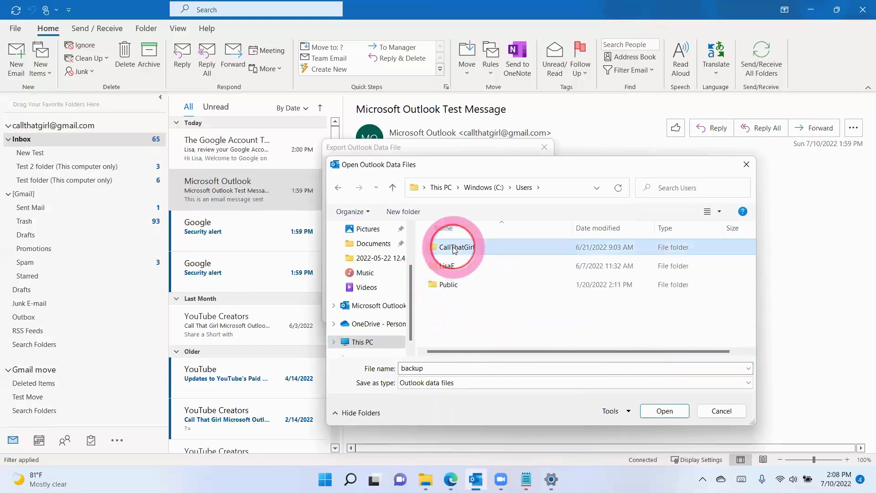
{"action": "double_click", "coordinate": [457, 264]}
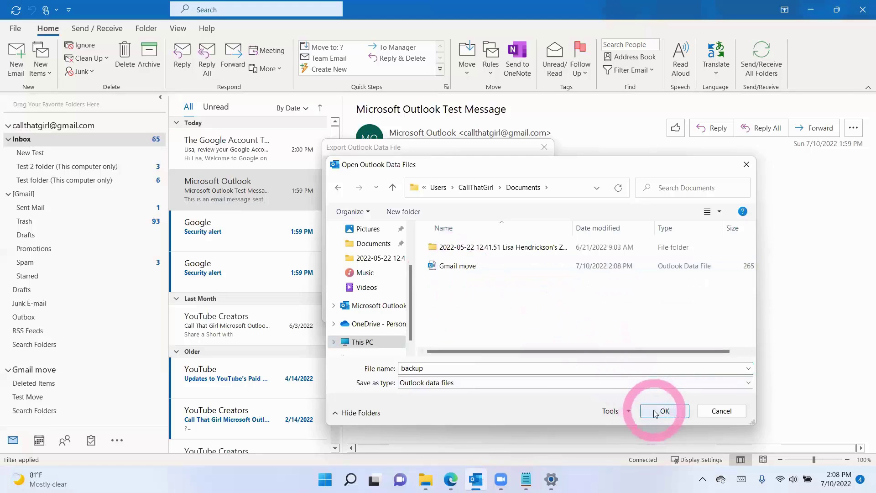
Step: Name the export file 'July 10 Backup Gmail' and finish the export wizard
{"action": "double_click", "coordinate": [472, 364]}
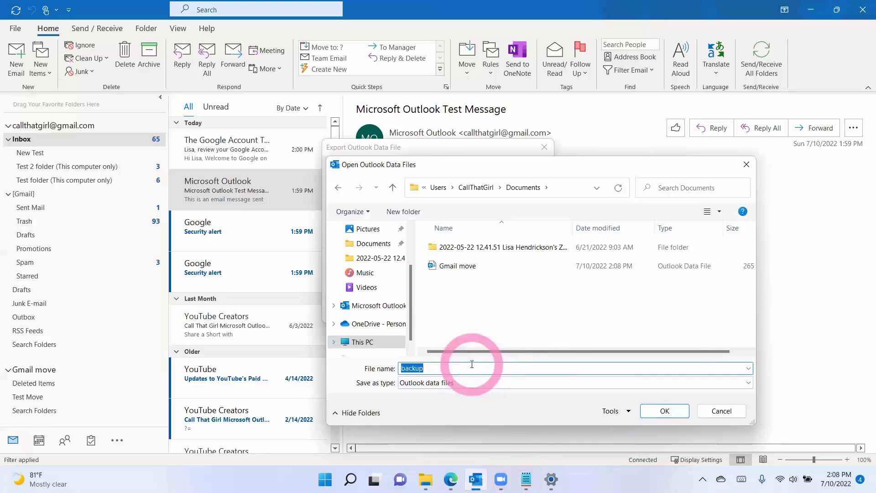
{"action": "type", "text": "July 10 G"}
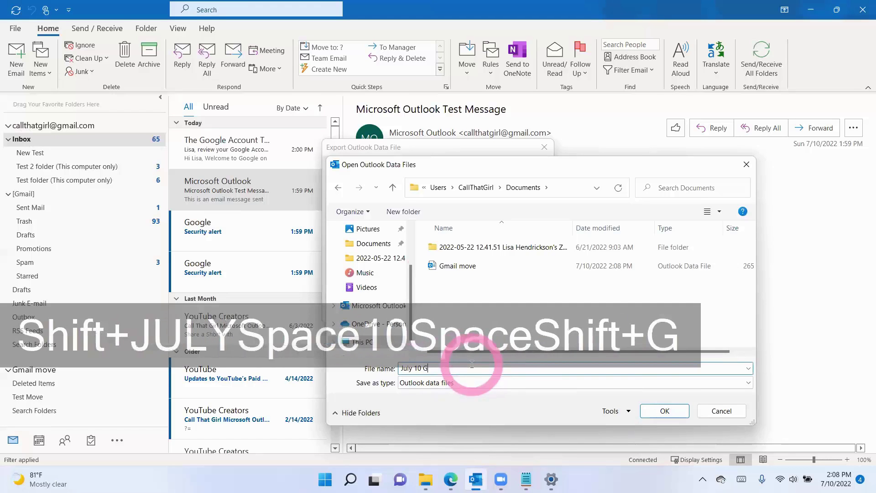
{"action": "key", "text": "BackSpace"}
{"action": "type", "text": "B"}
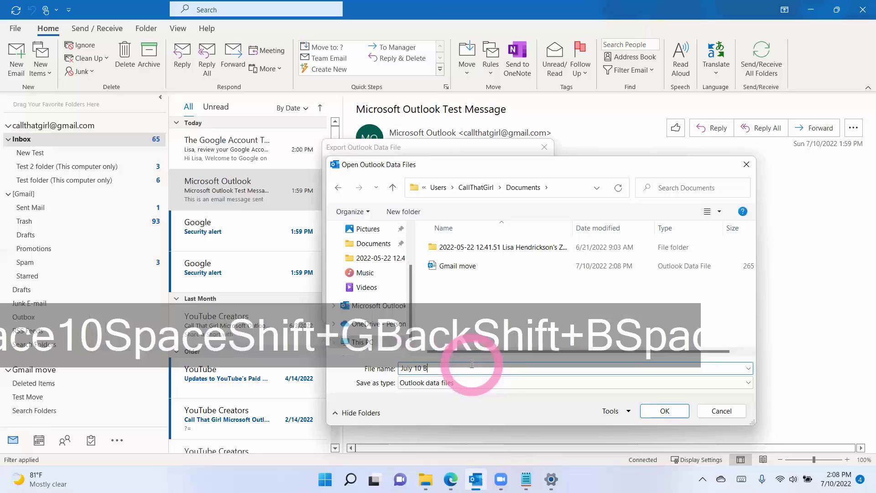
{"action": "type", "text": " acackup Gmail"}
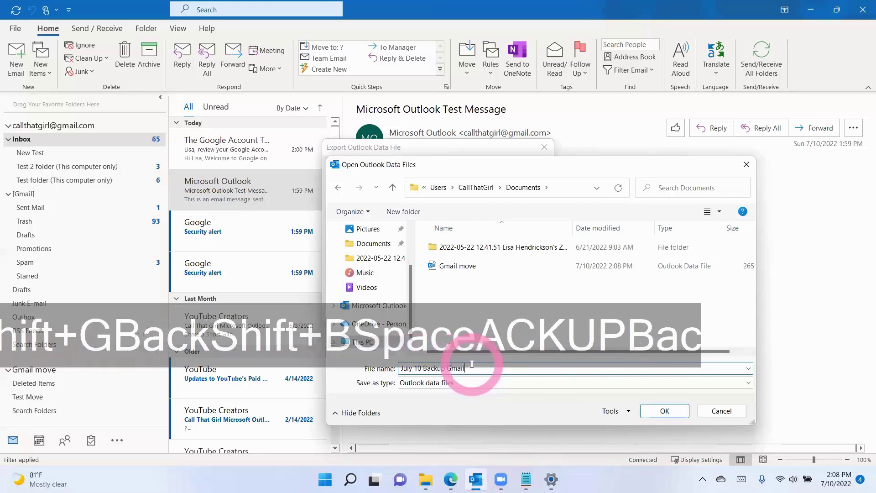
{"action": "key", "text": "Return"}
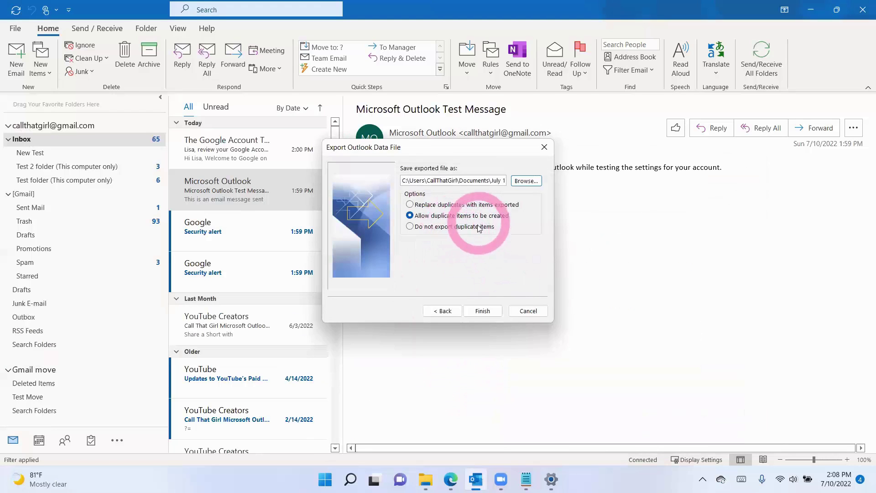
{"action": "left_click", "coordinate": [482, 311]}
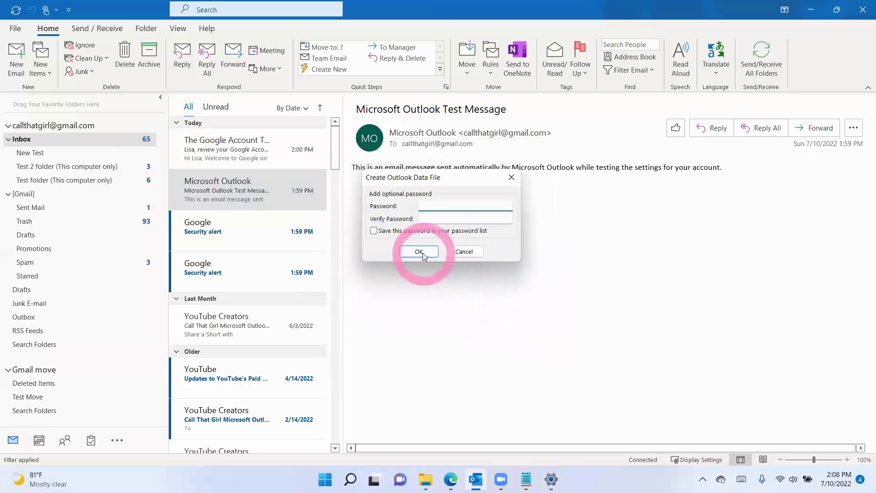
Step: Create the July 10 Backup Gmail data file with no password
{"action": "left_click", "coordinate": [419, 251]}
{"action": "left_click", "coordinate": [435, 251]}
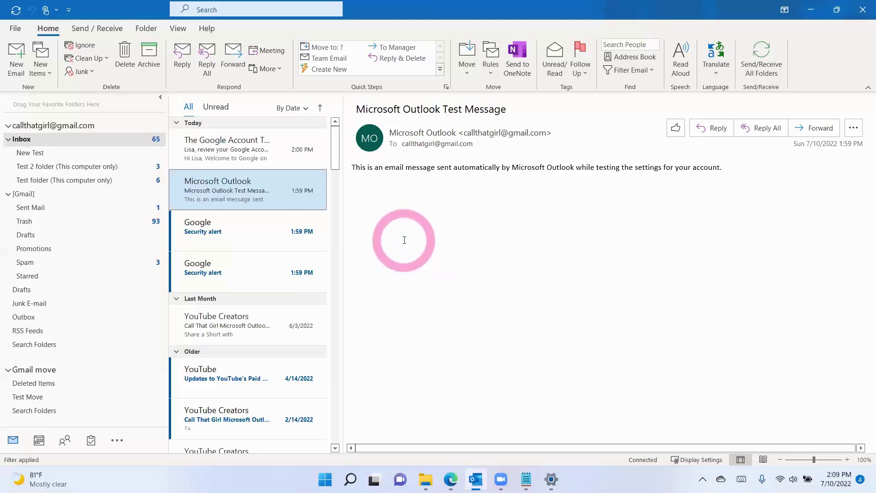
Step: Open the Data Files list in Account Settings and start adding a data file
{"action": "left_click", "coordinate": [15, 28]}
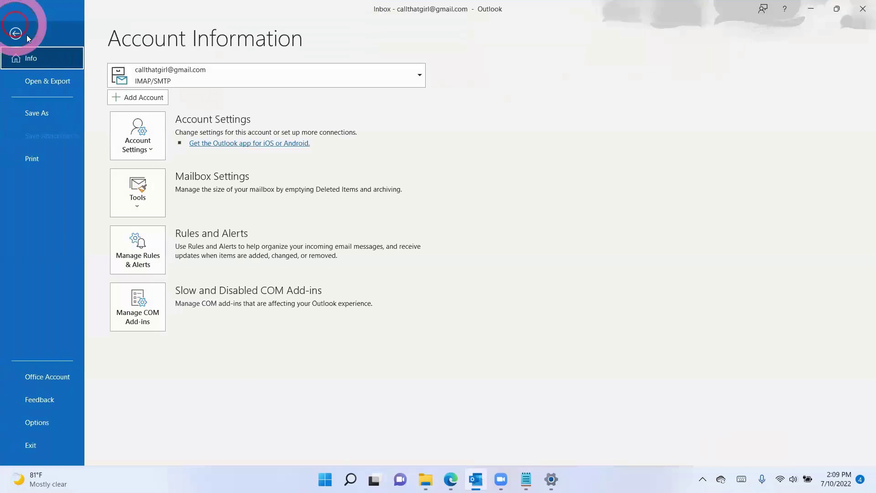
{"action": "left_click", "coordinate": [137, 135]}
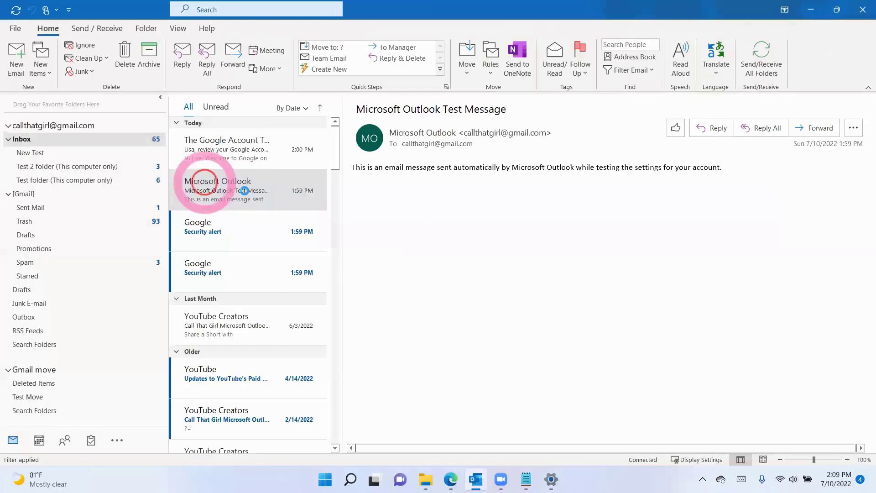
{"action": "left_click", "coordinate": [318, 152]}
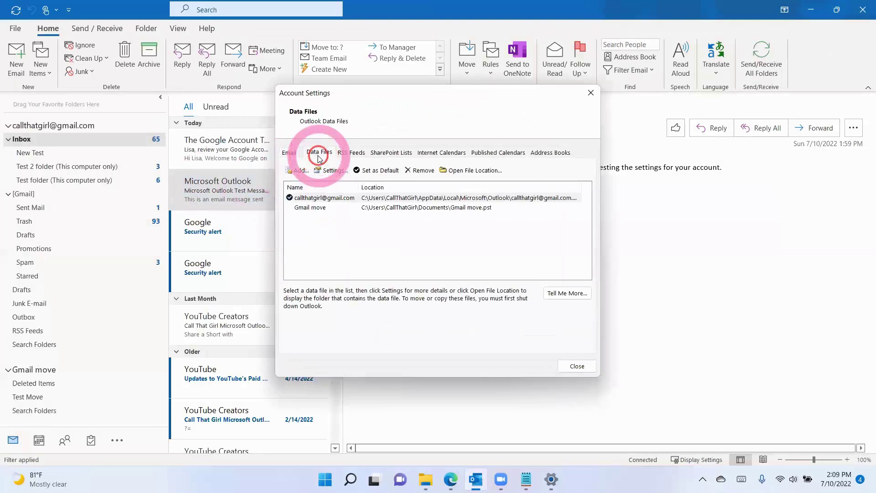
{"action": "left_click", "coordinate": [333, 208]}
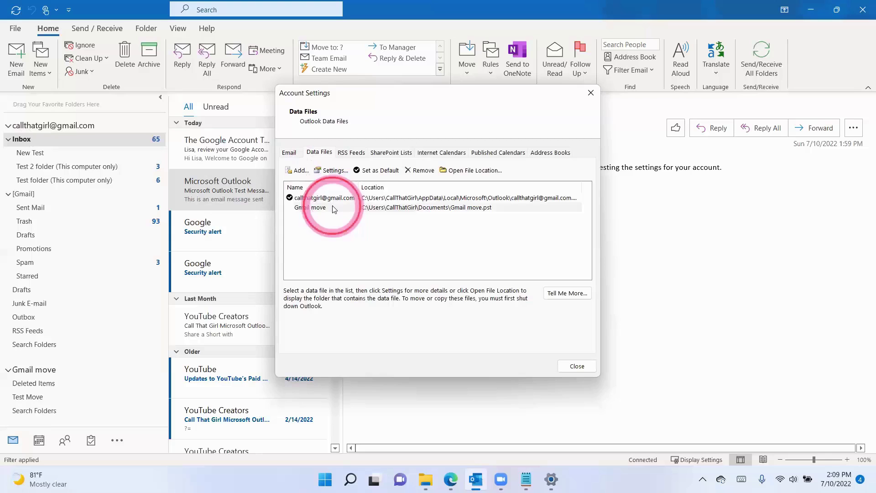
{"action": "left_click", "coordinate": [300, 170]}
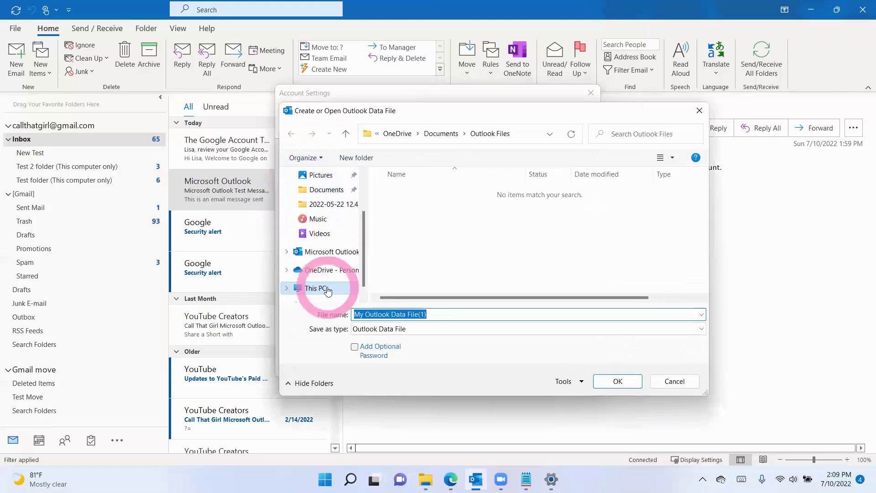
Step: Add July 10 Backup Gmail from C:\Users\CallThatGirl\Documents as a data file
{"action": "left_click", "coordinate": [313, 288]}
{"action": "double_click", "coordinate": [464, 282]}
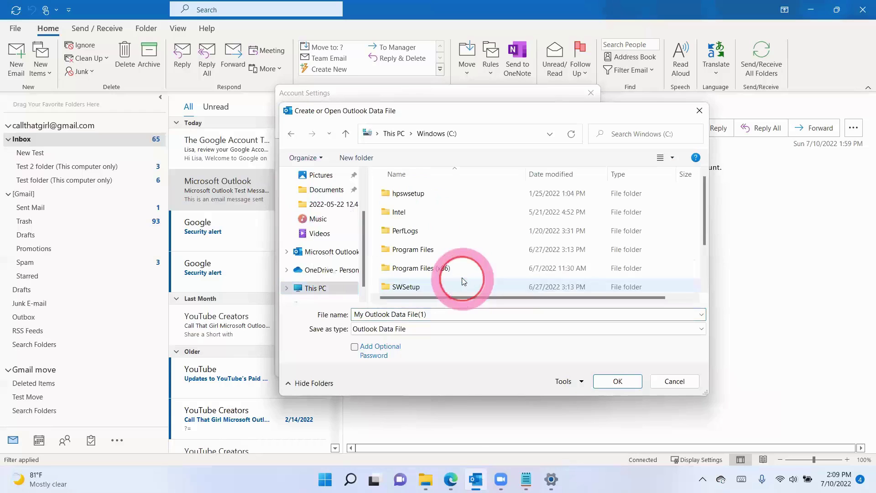
{"action": "scroll", "coordinate": [429, 274], "scroll_direction": "down", "scroll_amount": 3}
{"action": "left_click", "coordinate": [409, 254]}
{"action": "double_click", "coordinate": [410, 254]}
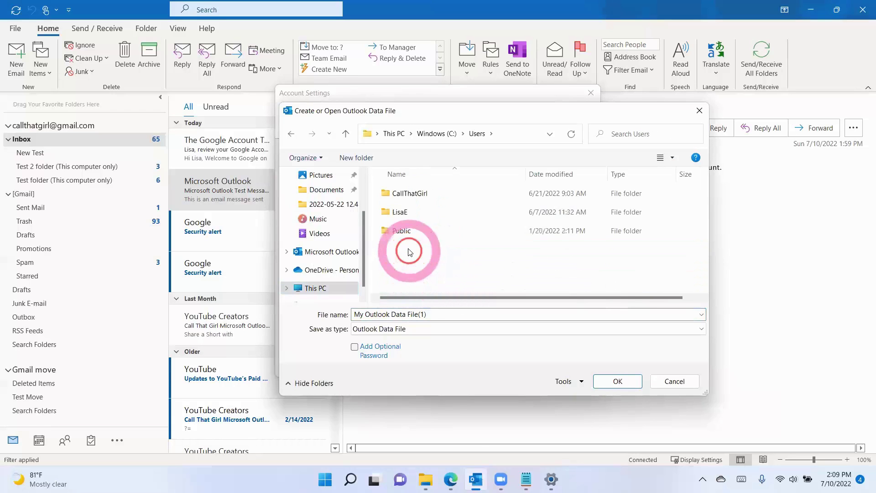
{"action": "double_click", "coordinate": [403, 195]}
{"action": "double_click", "coordinate": [410, 210]}
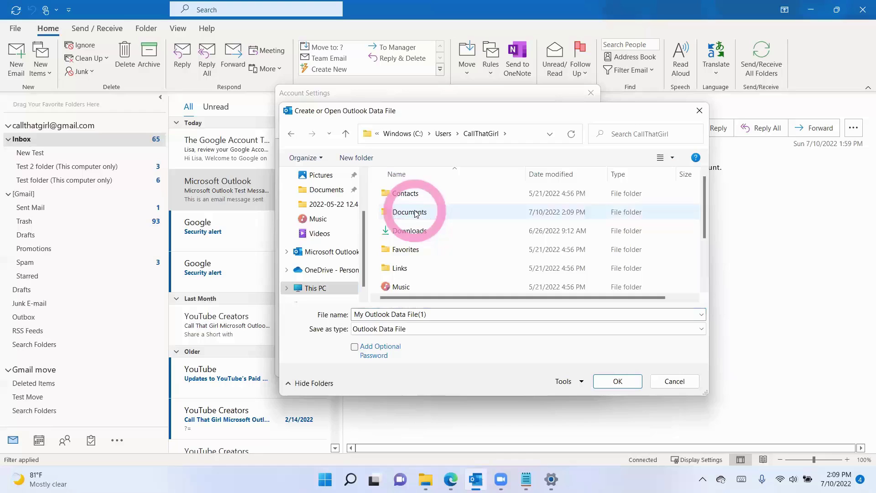
{"action": "left_click", "coordinate": [416, 232]}
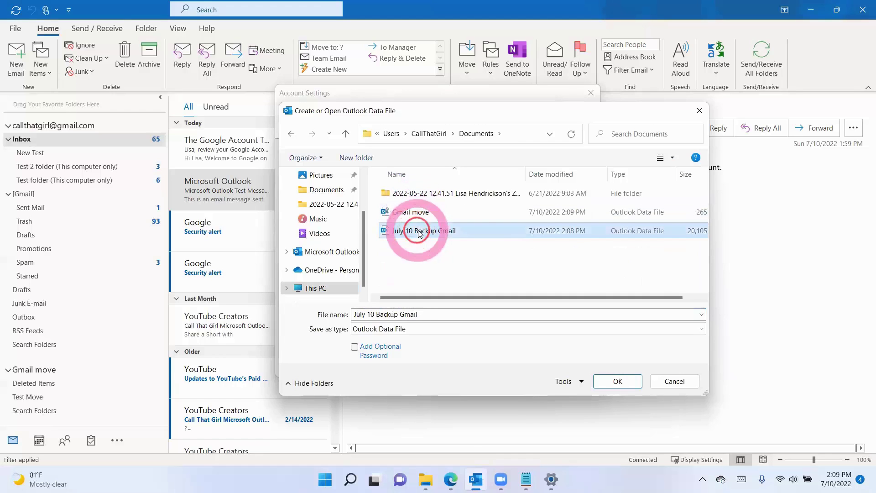
{"action": "left_click", "coordinate": [619, 385]}
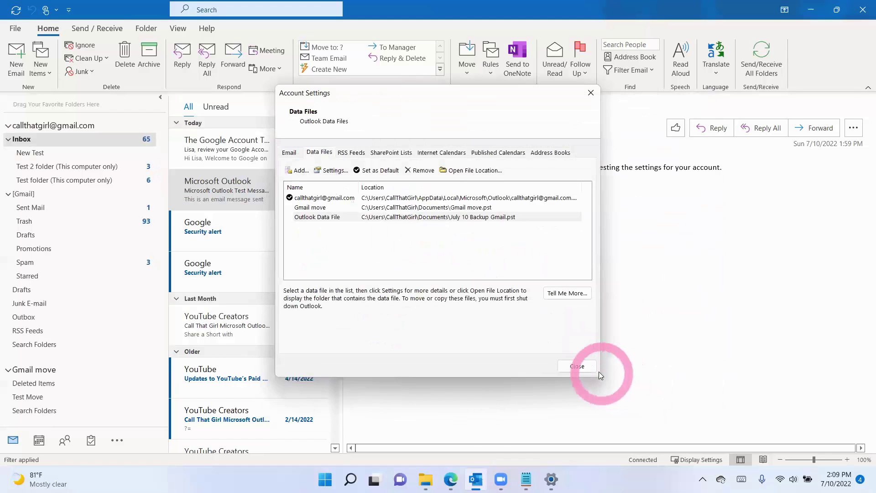
Step: Set the new data file's display name to Gmail Backup and close Account Settings
{"action": "double_click", "coordinate": [400, 217]}
{"action": "type", "text": "Gmail Backup"}
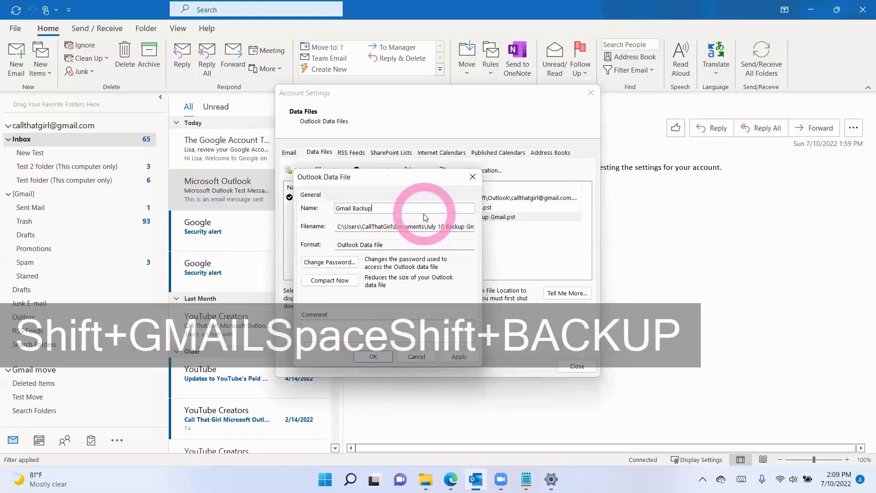
{"action": "key", "text": "Return"}
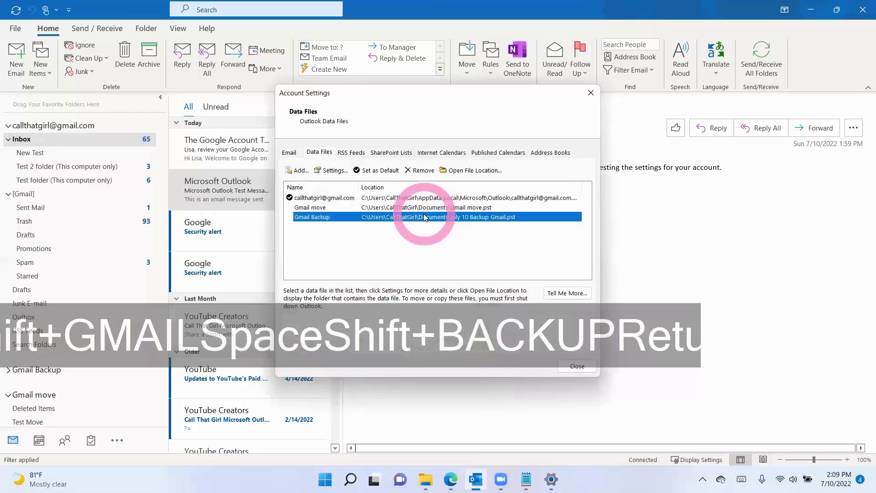
{"action": "left_click", "coordinate": [576, 366]}
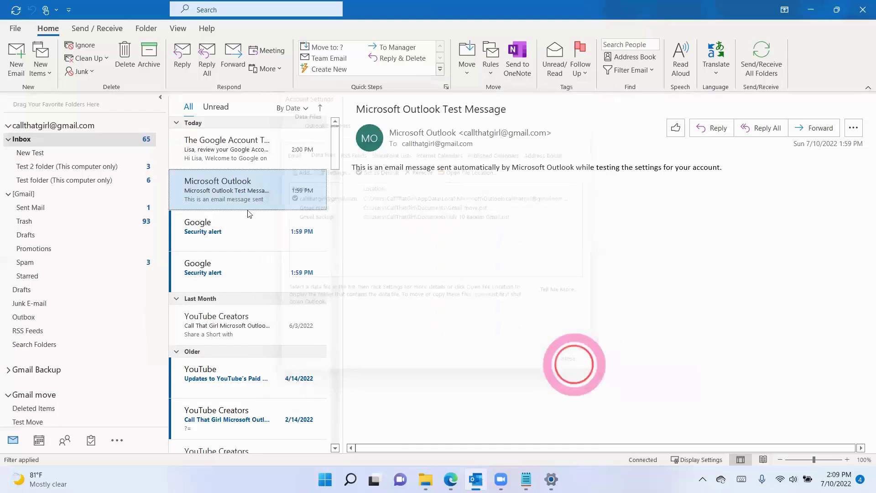
Step: Expand Gmail Backup, [Gmail] and Inbox, and clear the view filter on Test 2
{"action": "scroll", "coordinate": [103, 282], "scroll_direction": "down", "scroll_amount": 1}
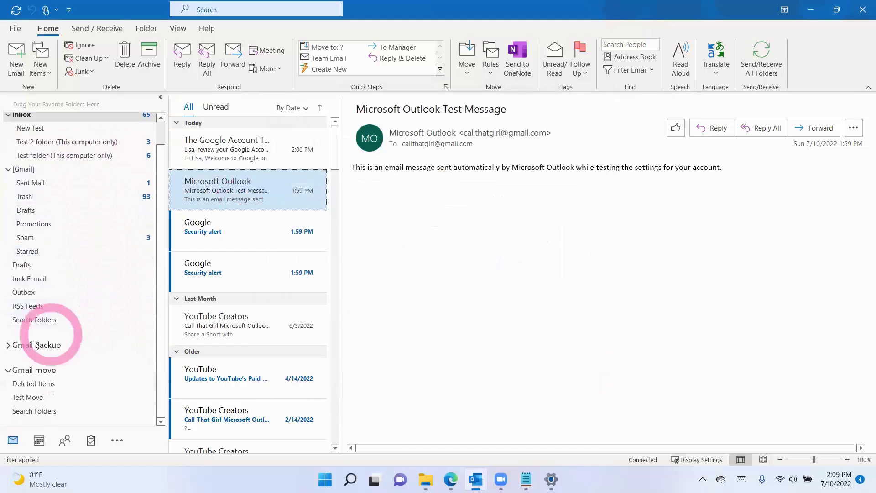
{"action": "left_click", "coordinate": [9, 345]}
{"action": "left_click", "coordinate": [9, 372]}
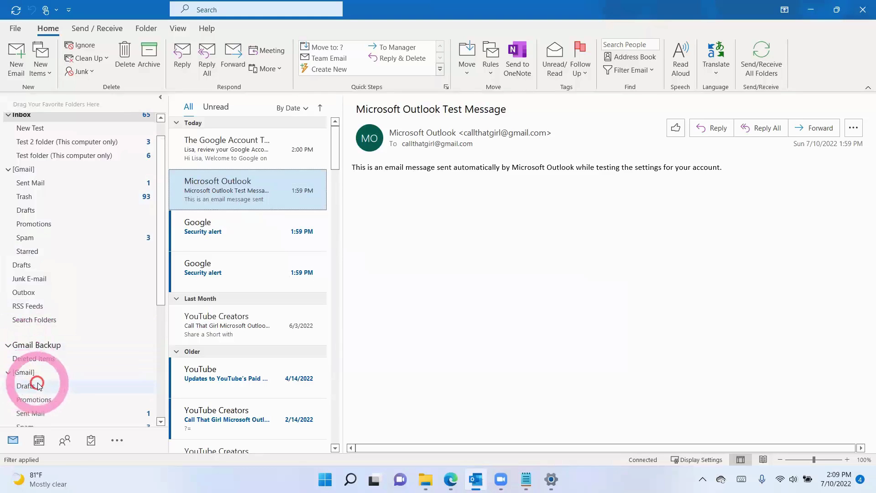
{"action": "scroll", "coordinate": [36, 374], "scroll_direction": "down", "scroll_amount": 3}
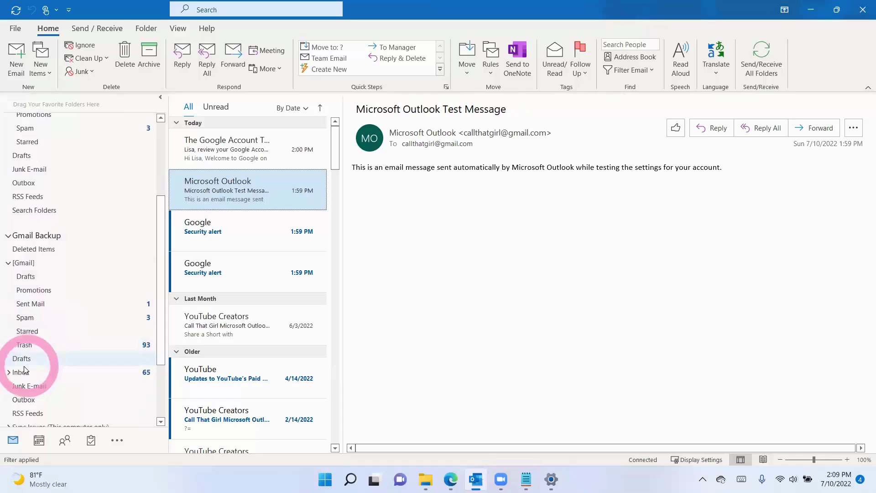
{"action": "left_click", "coordinate": [9, 375]}
{"action": "left_click", "coordinate": [48, 348]}
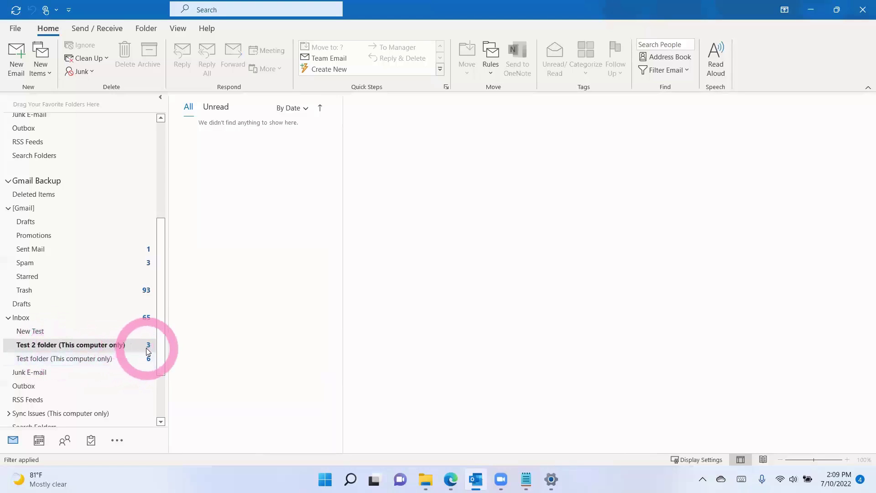
{"action": "left_click", "coordinate": [28, 461]}
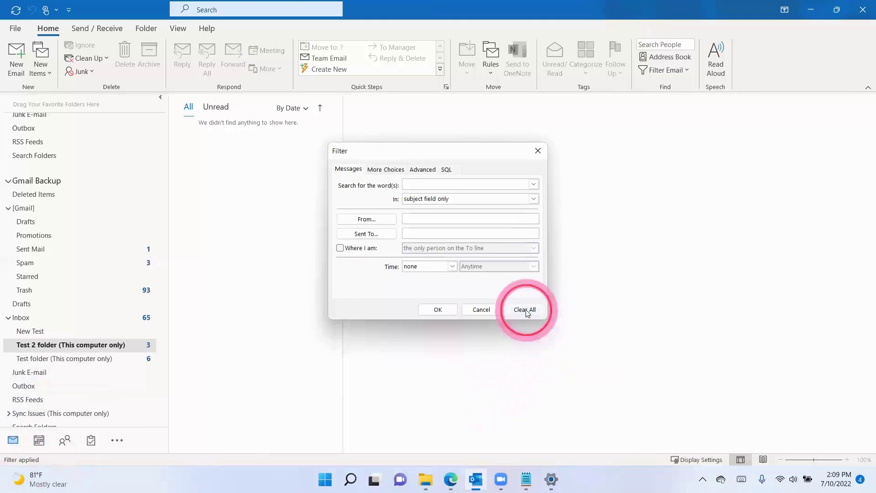
{"action": "left_click", "coordinate": [437, 309]}
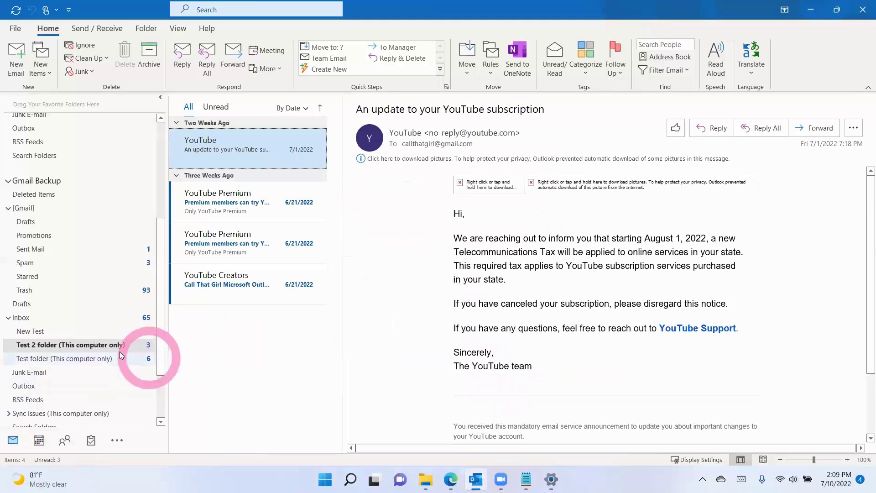
Step: Clear all filter criteria on the backup's Test folder so its messages show
{"action": "left_click", "coordinate": [96, 358]}
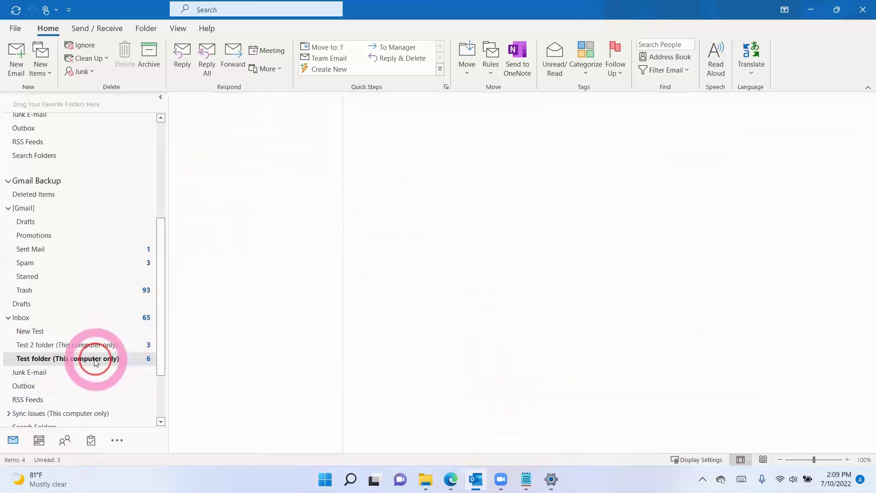
{"action": "left_click", "coordinate": [28, 458]}
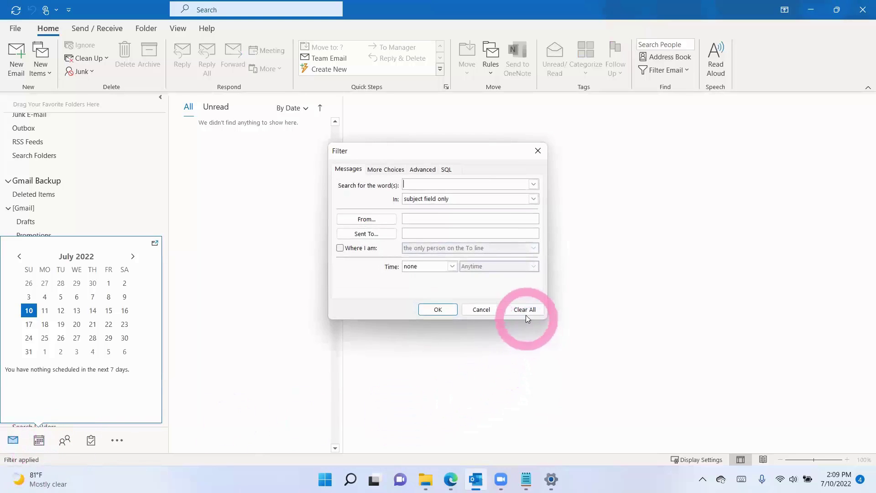
{"action": "left_click", "coordinate": [525, 310]}
{"action": "left_click", "coordinate": [438, 310]}
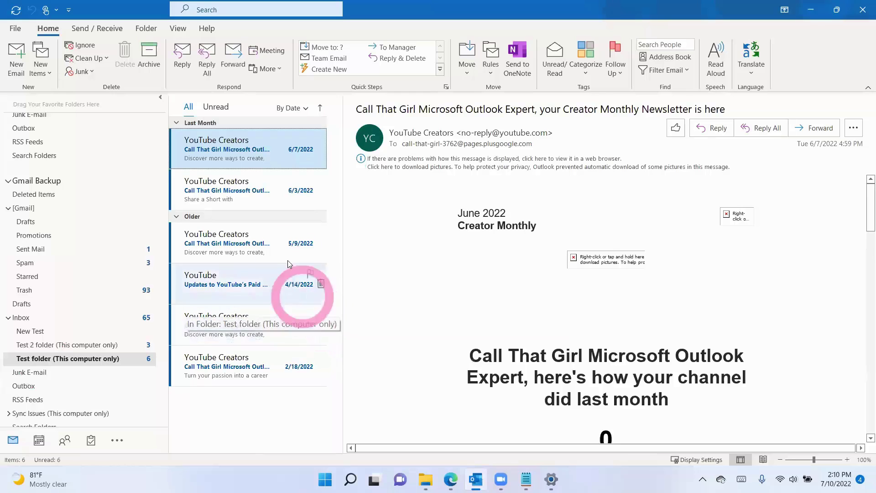
Step: Check the Change View layouts list on the View tab, then close it
{"action": "left_click", "coordinate": [178, 28]}
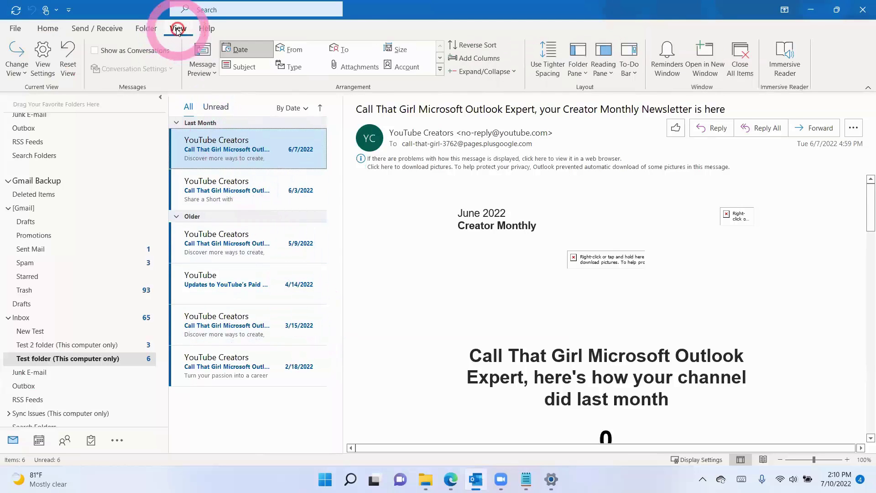
{"action": "left_click", "coordinate": [17, 57]}
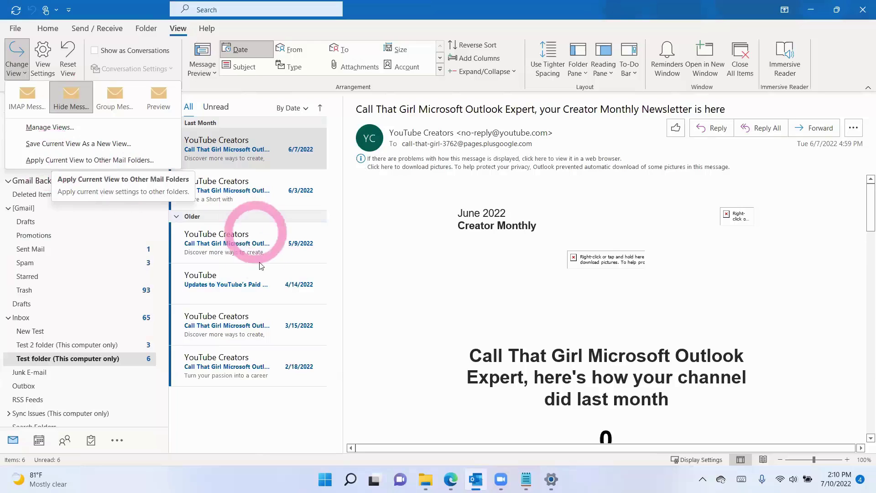
{"action": "left_click", "coordinate": [249, 276]}
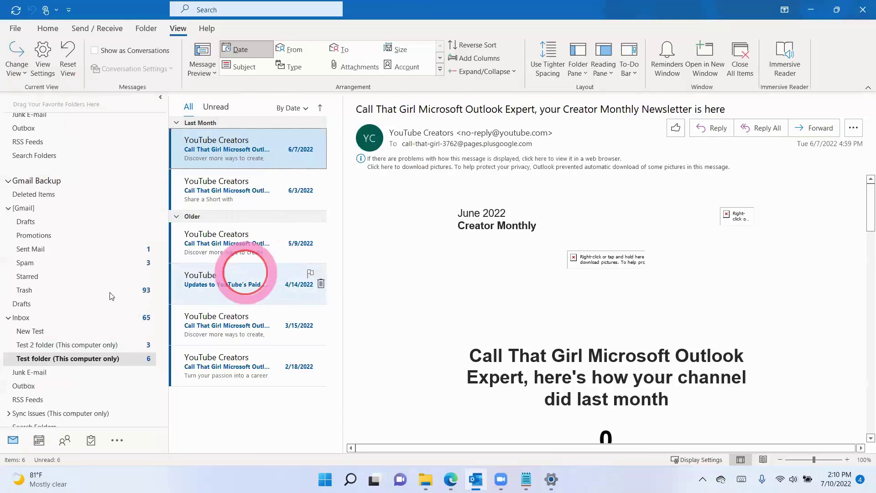
Step: Move all six messages from Test folder (This computer only) into New Test
{"action": "left_click", "coordinate": [54, 358]}
{"action": "key", "text": "ctrl+a"}
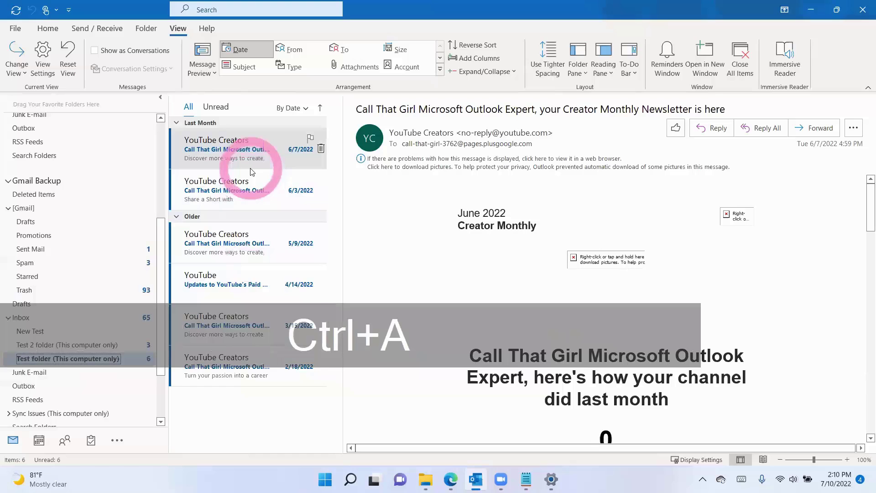
{"action": "left_click", "coordinate": [268, 167]}
{"action": "key", "text": "ctrl+a"}
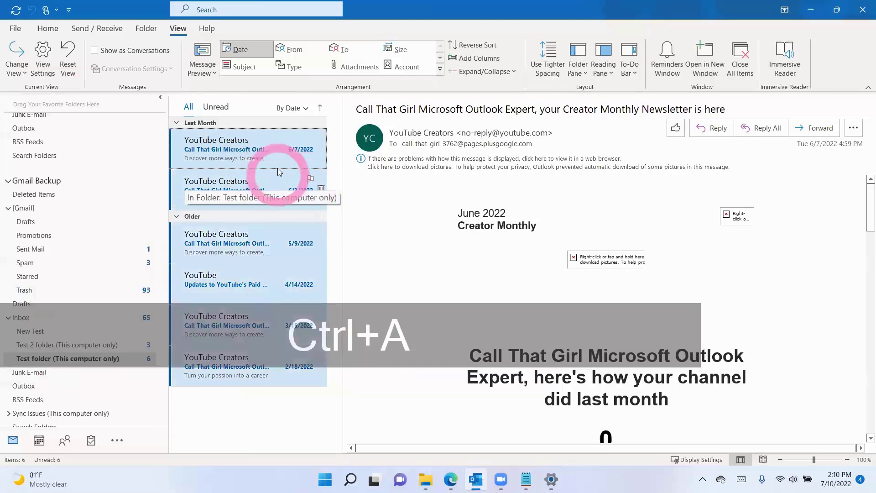
{"action": "scroll", "coordinate": [135, 209], "scroll_direction": "up", "scroll_amount": 5}
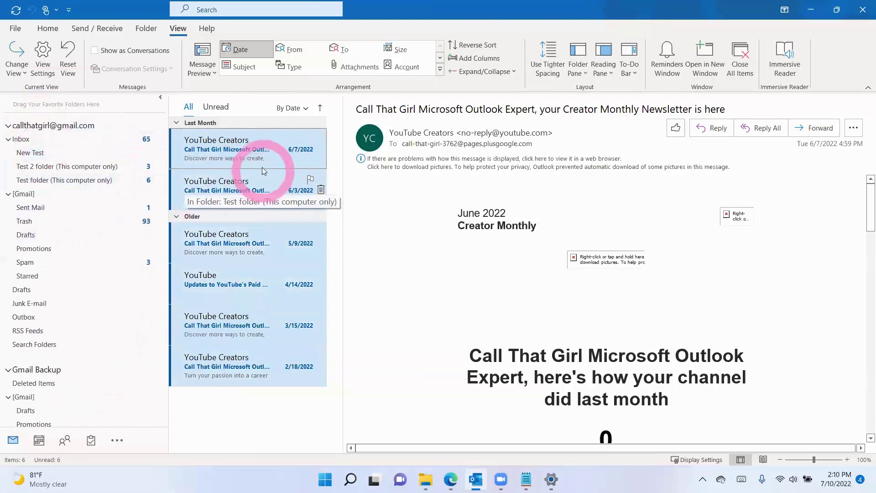
{"action": "left_click_drag", "start_coordinate": [251, 159], "coordinate": [57, 153]}
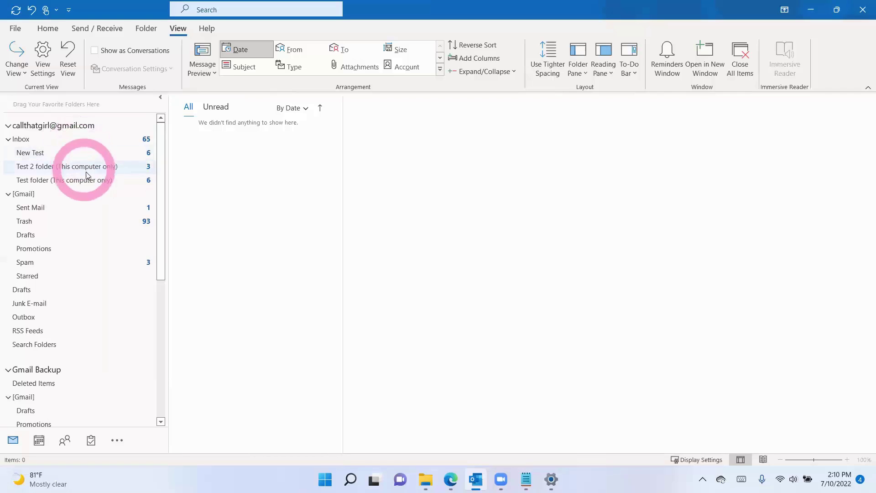
{"action": "scroll", "coordinate": [89, 255], "scroll_direction": "down", "scroll_amount": 6}
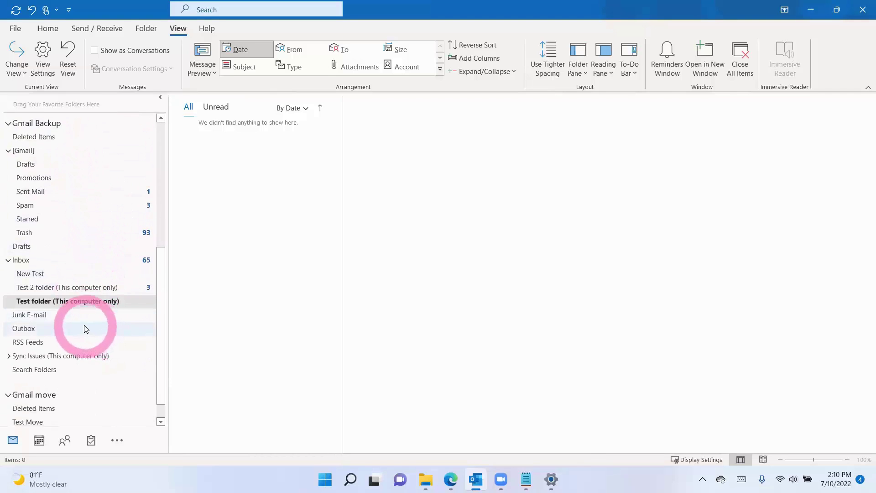
{"action": "scroll", "coordinate": [69, 319], "scroll_direction": "down", "scroll_amount": 1}
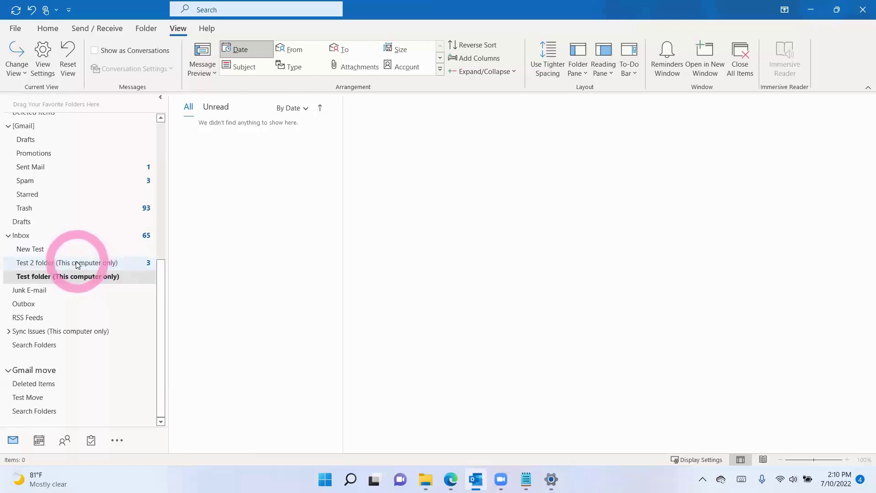
Step: In the calendar with a widened pane, add an all-day 'test' event on July 4
{"action": "left_click", "coordinate": [39, 439]}
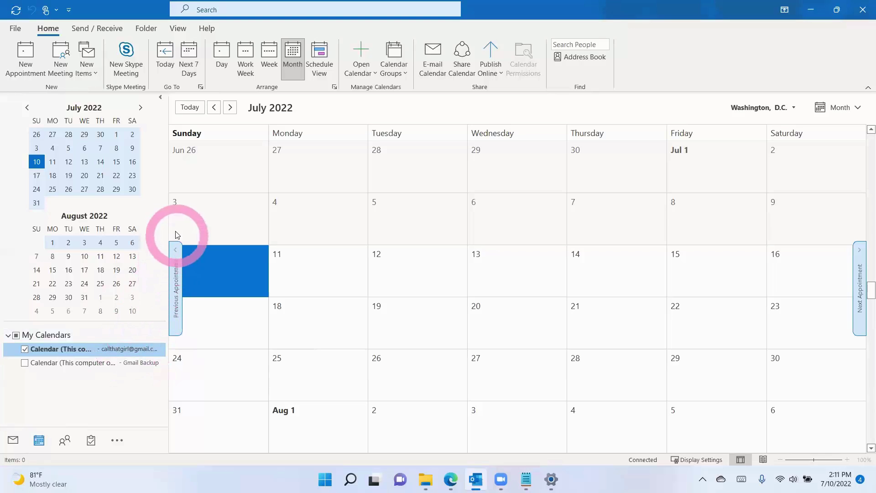
{"action": "left_click_drag", "start_coordinate": [168, 221], "coordinate": [218, 249]}
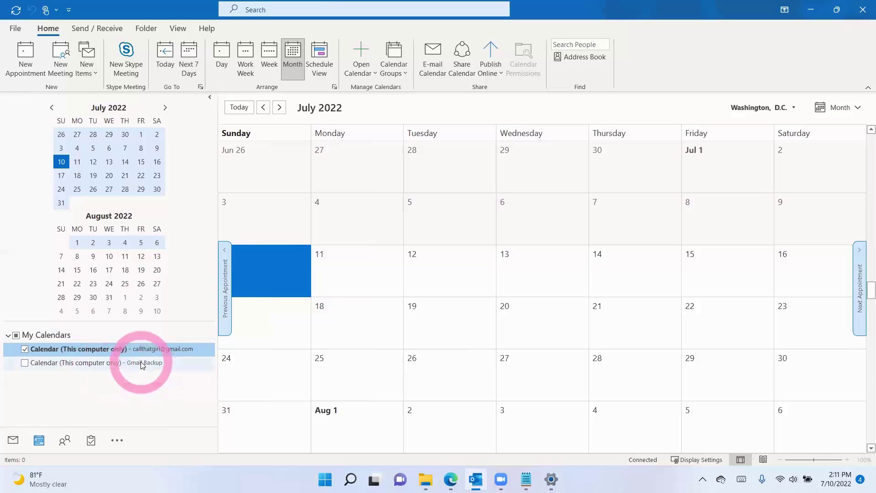
{"action": "left_click", "coordinate": [351, 230]}
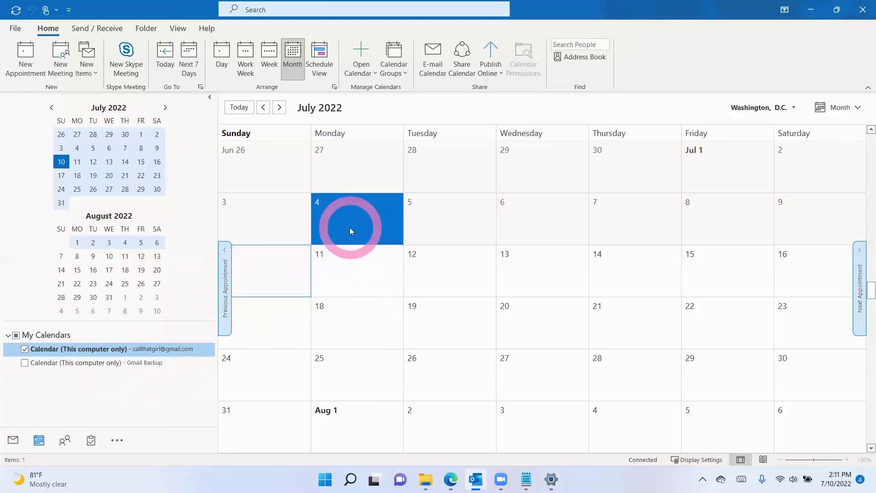
{"action": "double_click", "coordinate": [347, 231]}
{"action": "type", "text": "test"}
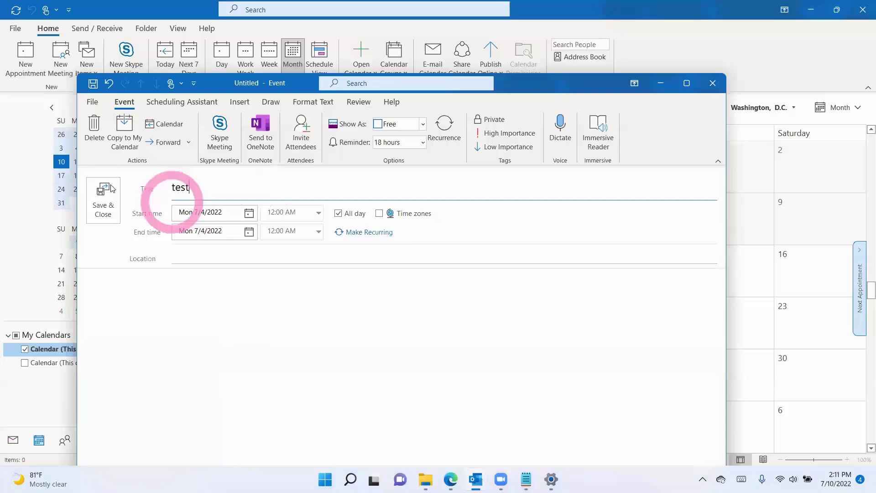
{"action": "left_click", "coordinate": [104, 204]}
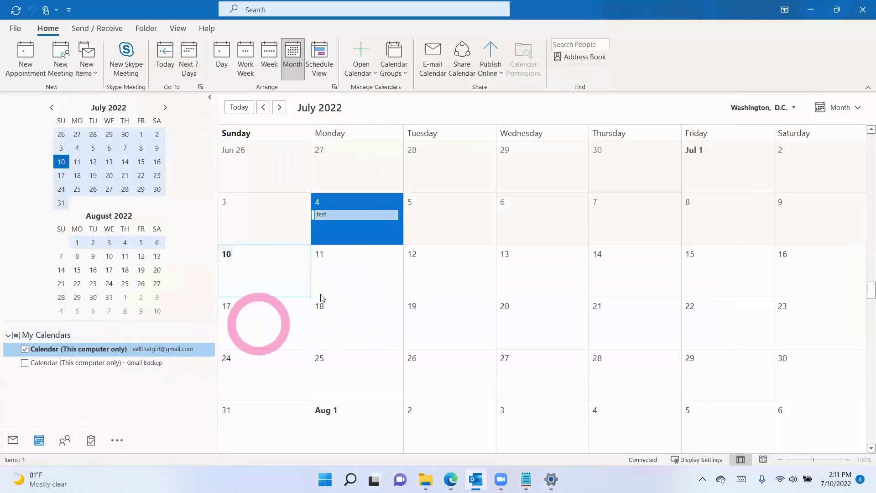
Step: Add a second all-day 'test' event on July 11 and dismiss the reminders
{"action": "double_click", "coordinate": [344, 264]}
{"action": "type", "text": "test"}
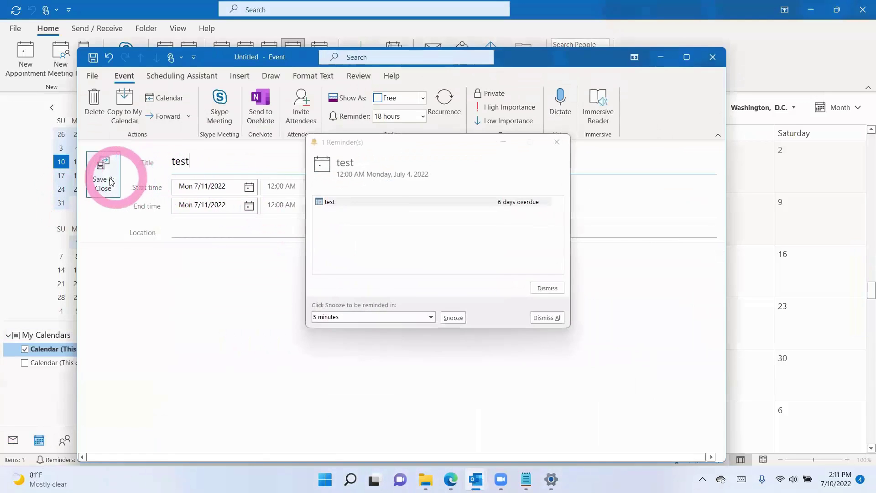
{"action": "left_click", "coordinate": [111, 181]}
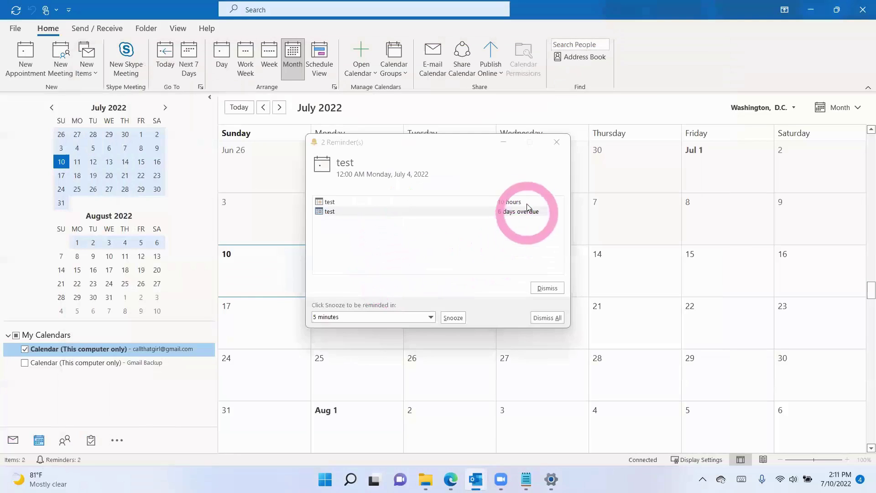
{"action": "left_click", "coordinate": [556, 142]}
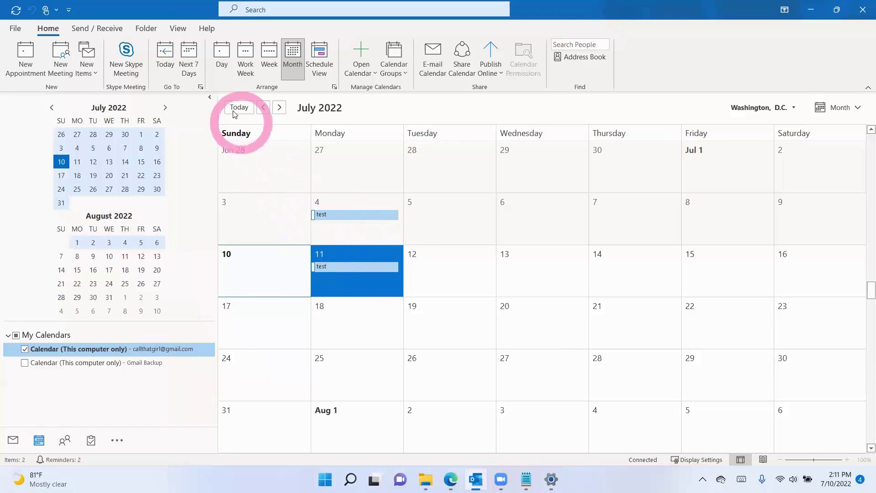
Step: Switch the calendar to the List view
{"action": "left_click", "coordinate": [179, 28]}
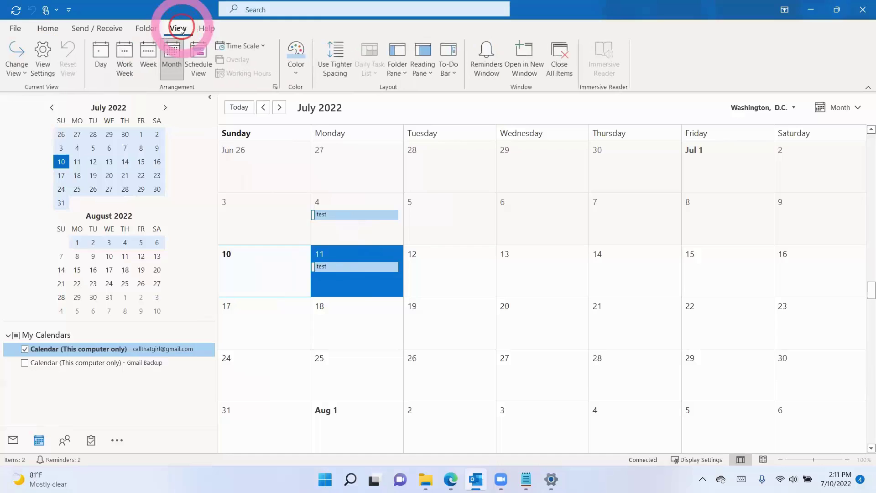
{"action": "left_click", "coordinate": [16, 59]}
{"action": "left_click", "coordinate": [116, 93]}
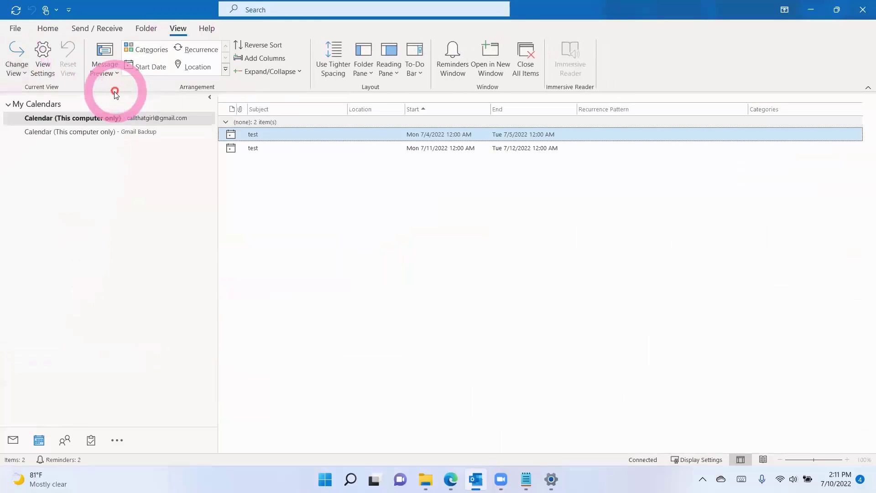
Step: Select both test events, open Copy to Folder, browse Gmail Backup, then cancel
{"action": "left_click", "coordinate": [275, 136]}
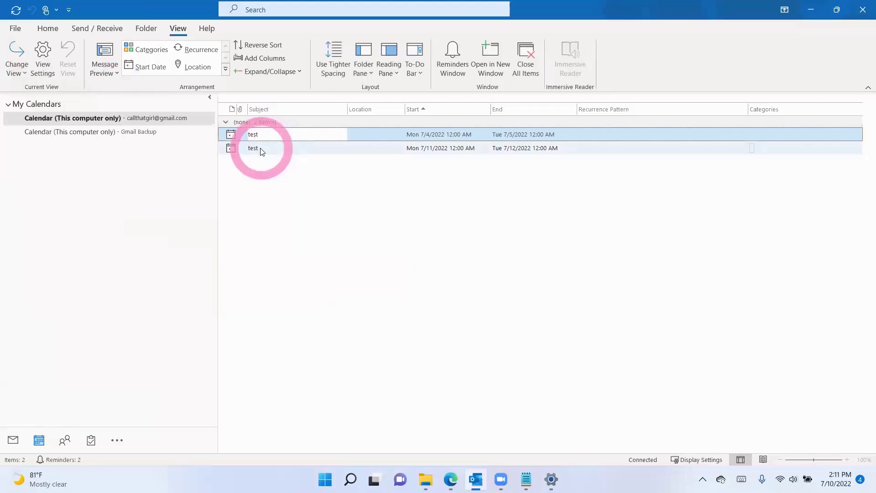
{"action": "left_click", "coordinate": [262, 149], "text": "shift"}
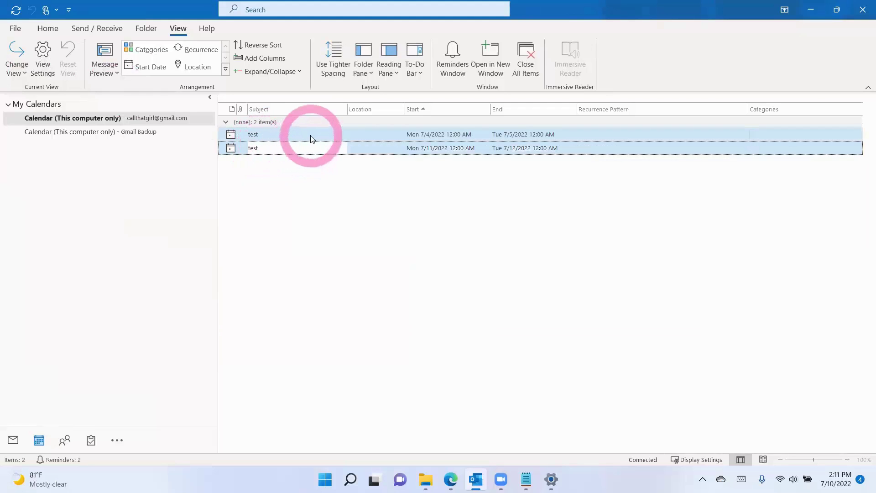
{"action": "right_click", "coordinate": [312, 139]}
{"action": "mouse_move", "coordinate": [340, 212]}
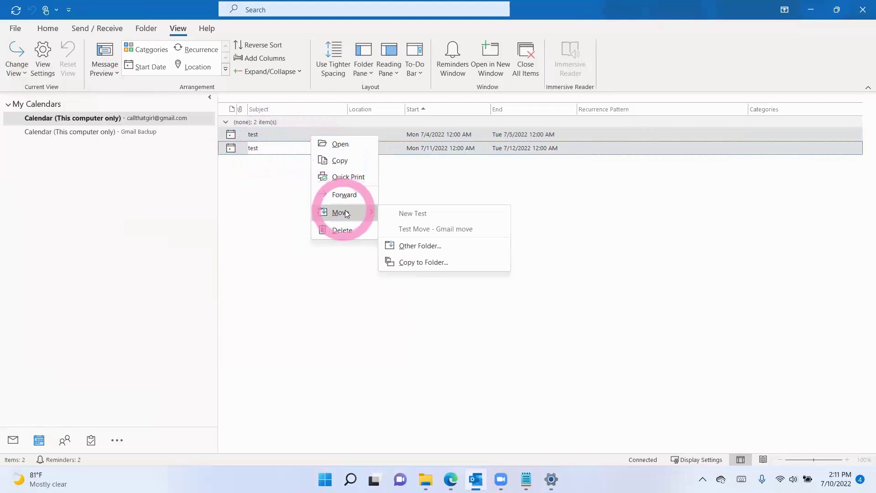
{"action": "left_click", "coordinate": [421, 262]}
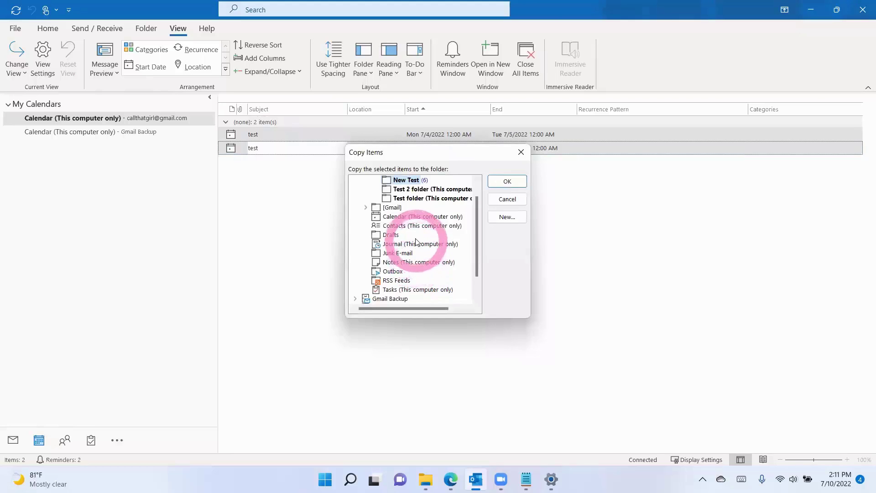
{"action": "scroll", "coordinate": [407, 249], "scroll_direction": "down", "scroll_amount": 3}
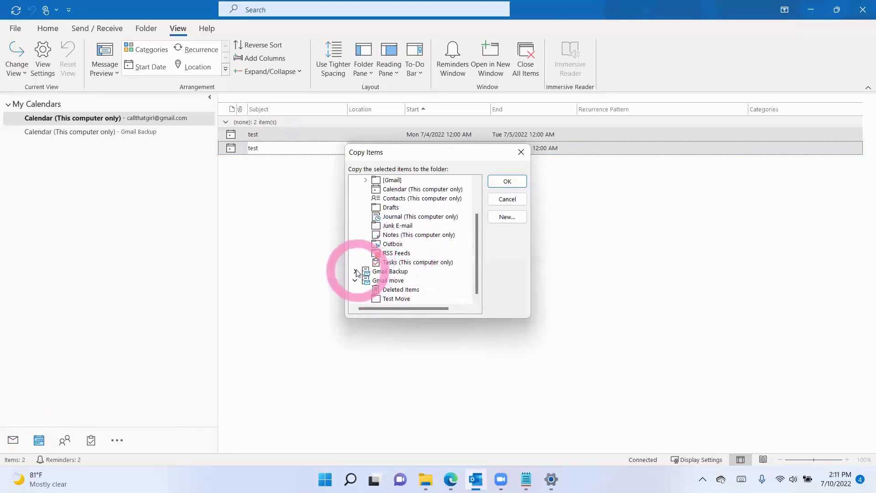
{"action": "left_click", "coordinate": [356, 271]}
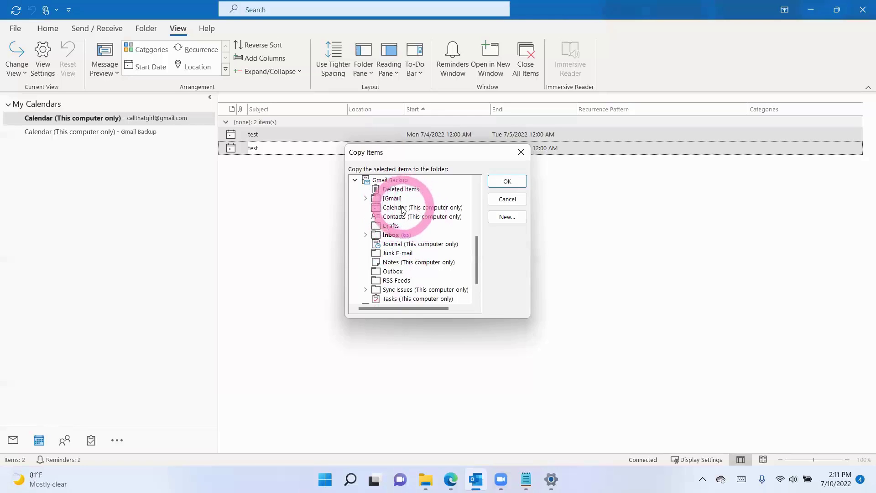
{"action": "scroll", "coordinate": [393, 256], "scroll_direction": "down", "scroll_amount": 1}
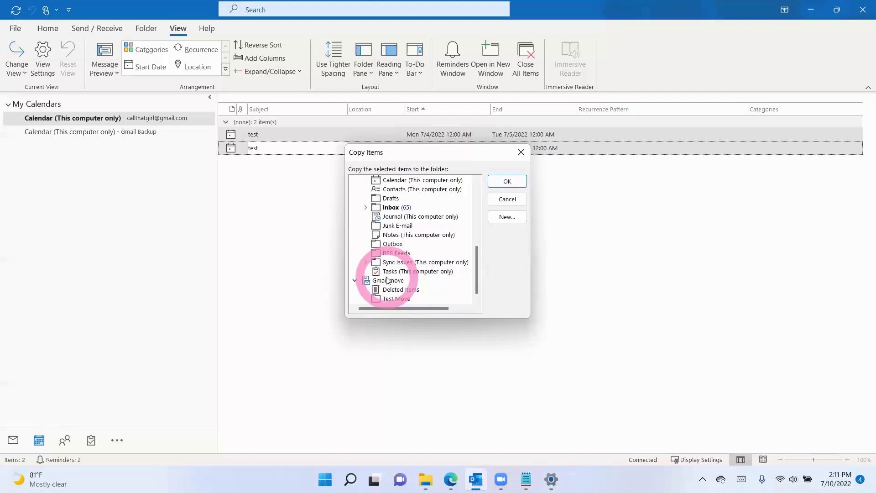
{"action": "left_click", "coordinate": [501, 199]}
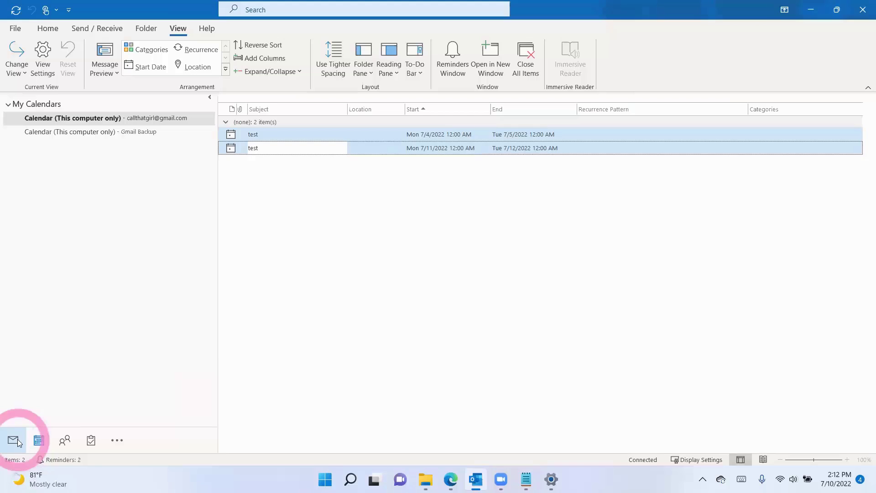
{"action": "left_click", "coordinate": [116, 441]}
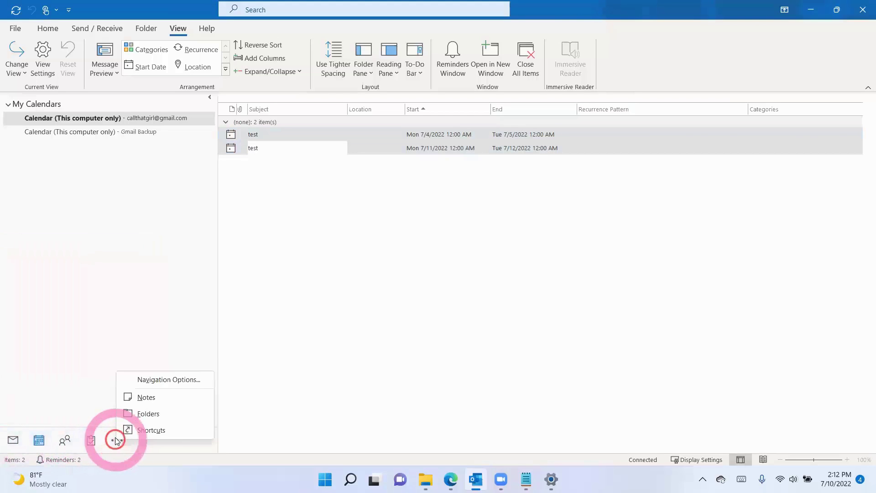
{"action": "left_click", "coordinate": [148, 414]}
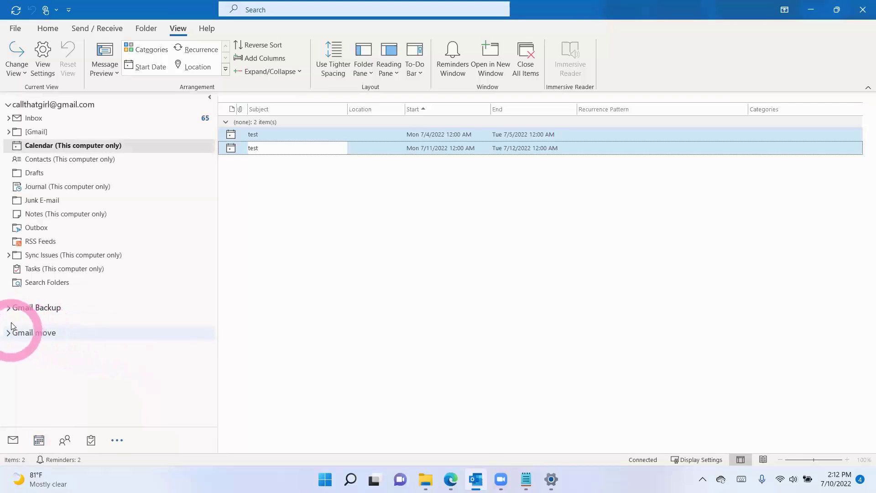
{"action": "left_click", "coordinate": [9, 307]}
{"action": "scroll", "coordinate": [43, 338], "scroll_direction": "down", "scroll_amount": 1}
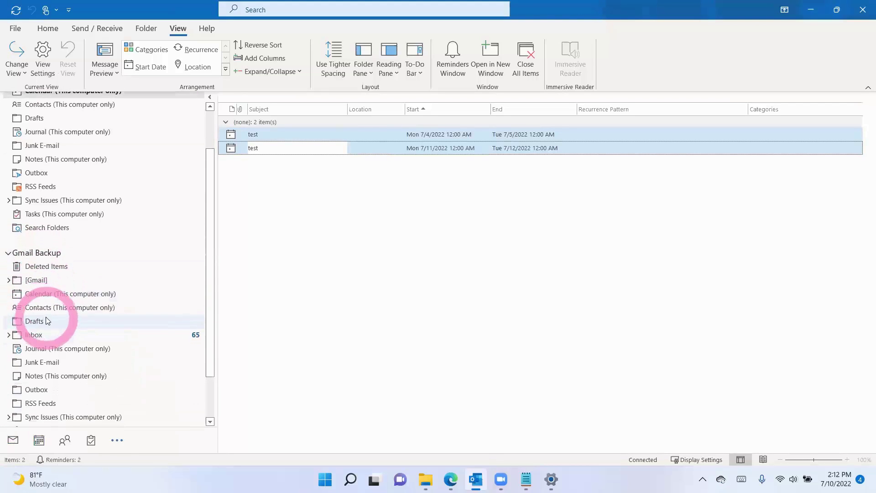
{"action": "scroll", "coordinate": [47, 315], "scroll_direction": "down", "scroll_amount": 1}
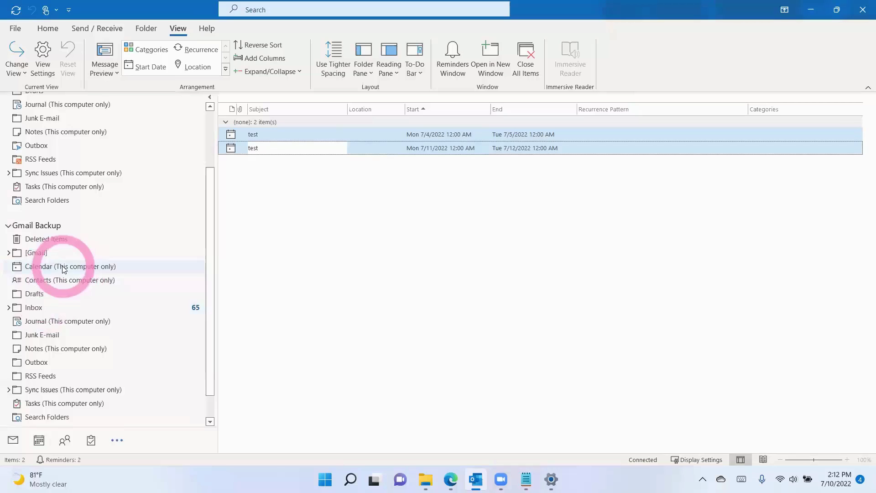
{"action": "scroll", "coordinate": [64, 269], "scroll_direction": "down", "scroll_amount": 1}
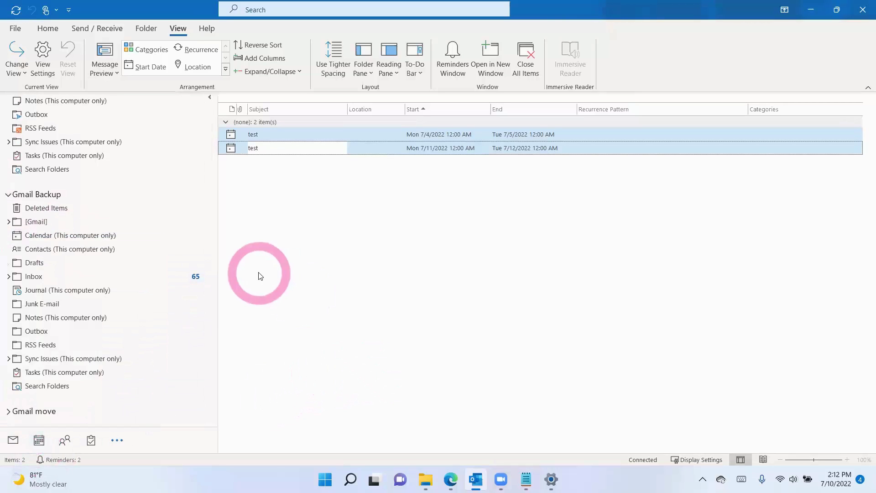
{"action": "left_click", "coordinate": [9, 411]}
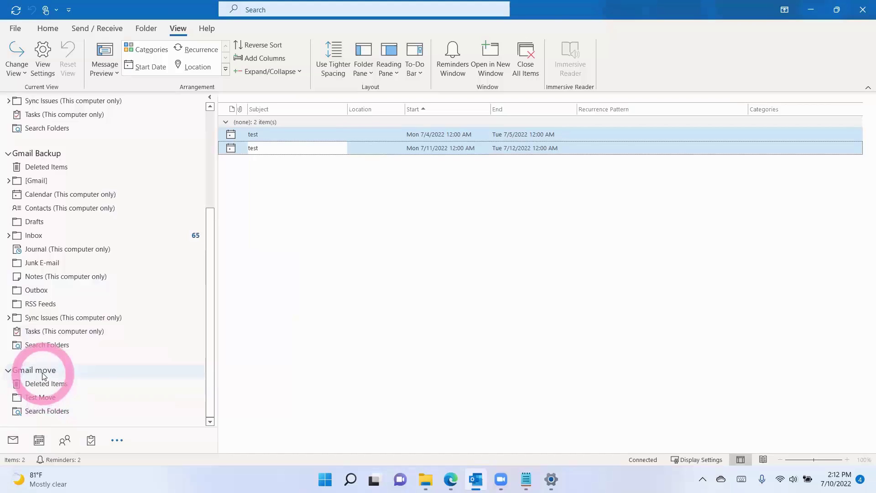
Step: Create a Calendar backup folder for Calendar Items under Gmail move
{"action": "right_click", "coordinate": [44, 375]}
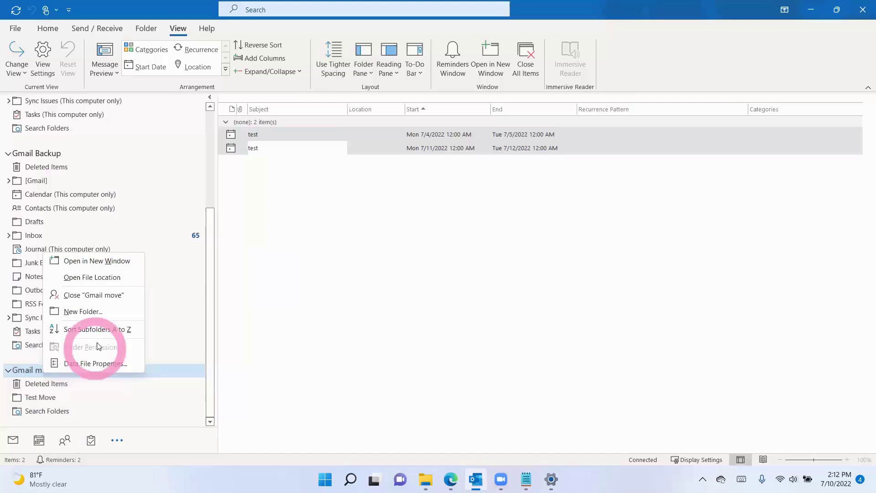
{"action": "left_click", "coordinate": [103, 310]}
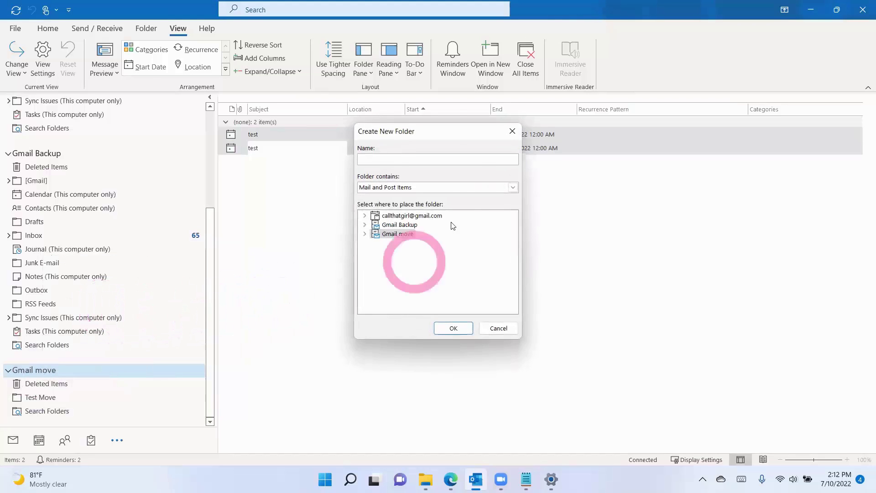
{"action": "left_click", "coordinate": [412, 156]}
{"action": "type", "text": "Cal"}
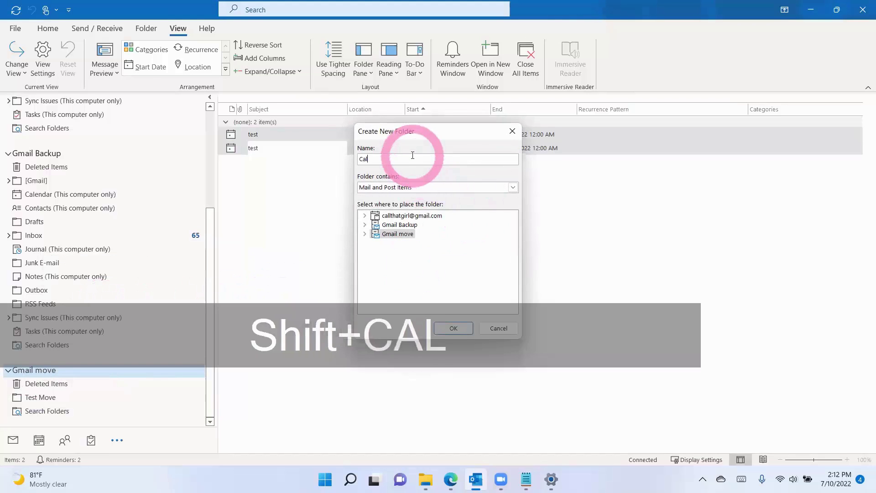
{"action": "type", "text": "e ndar"}
{"action": "key", "text": "BackSpace"}
{"action": "key", "text": "BackSpace"}
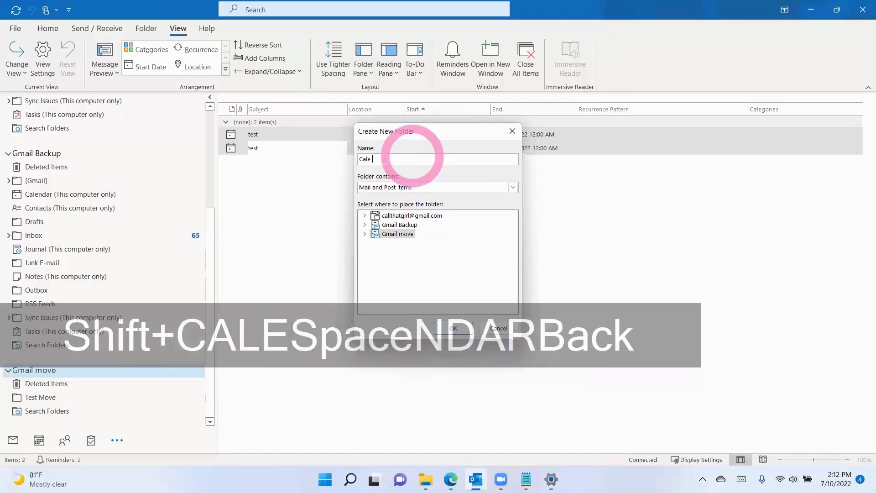
{"action": "key", "text": "BackSpace"}
{"action": "type", "text": "ndar back"}
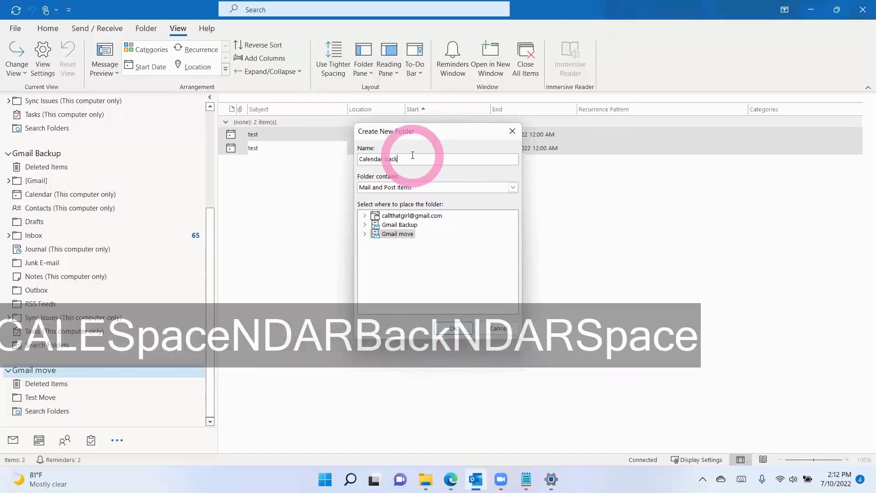
{"action": "type", "text": "up"}
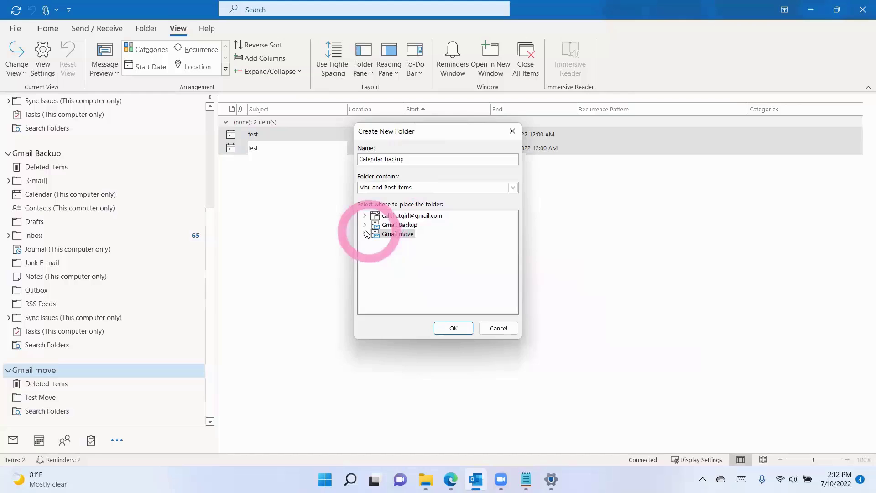
{"action": "left_click", "coordinate": [364, 233]}
{"action": "left_click", "coordinate": [420, 191]}
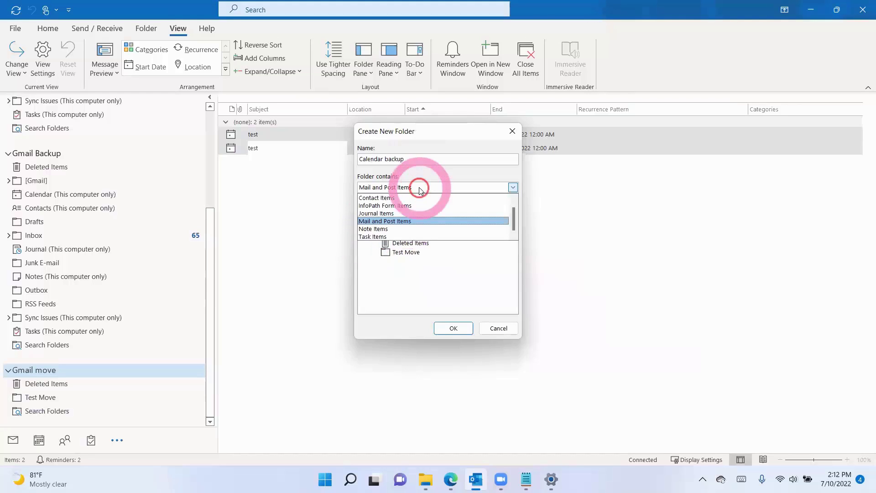
{"action": "left_click", "coordinate": [402, 201]}
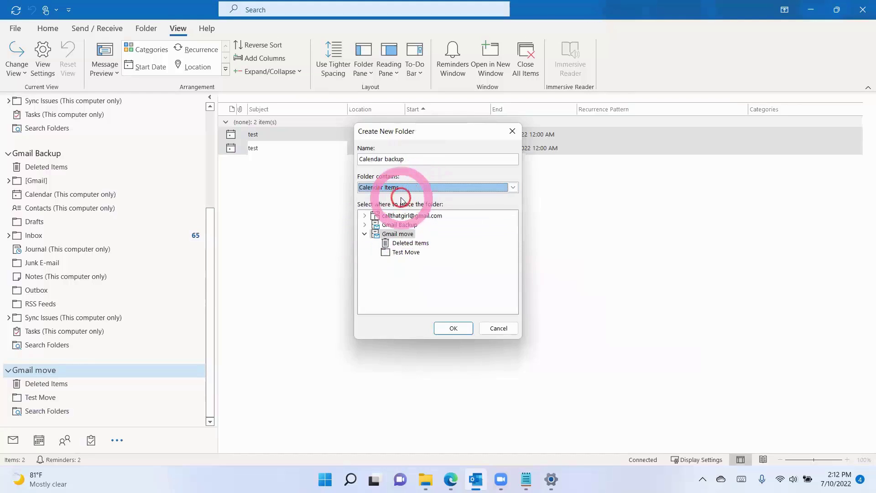
{"action": "left_click", "coordinate": [450, 293]}
{"action": "left_click", "coordinate": [450, 328]}
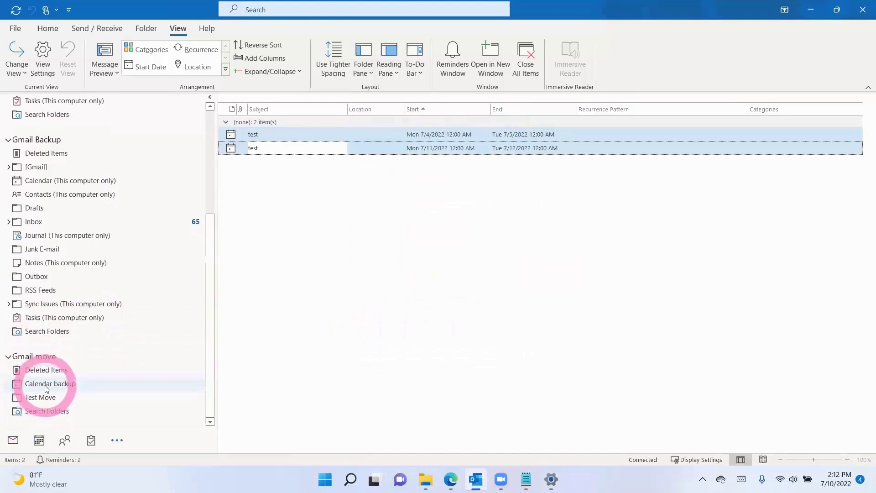
Step: Create a Contacts Backup folder for Contact Items under Gmail move
{"action": "right_click", "coordinate": [36, 356]}
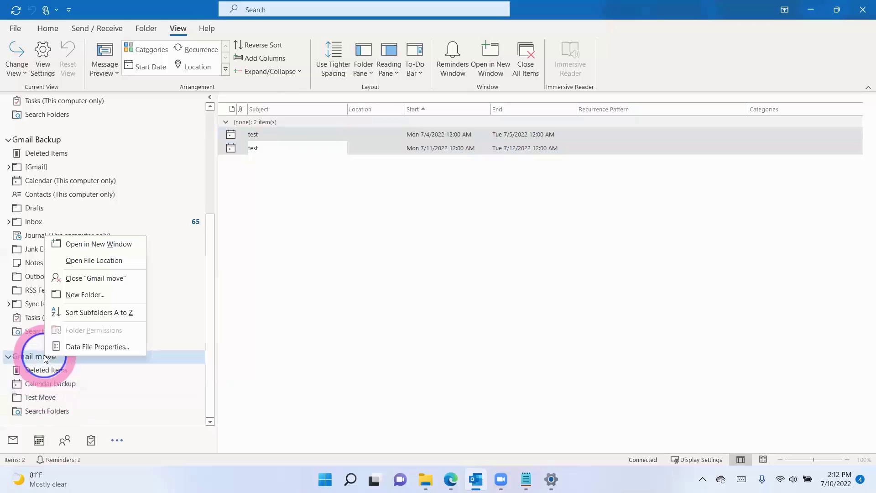
{"action": "left_click", "coordinate": [97, 296]}
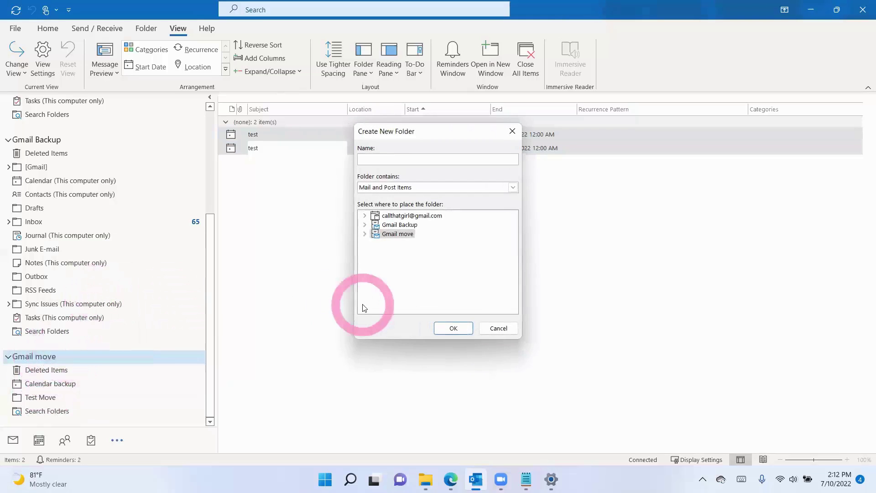
{"action": "type", "text": "Contact"}
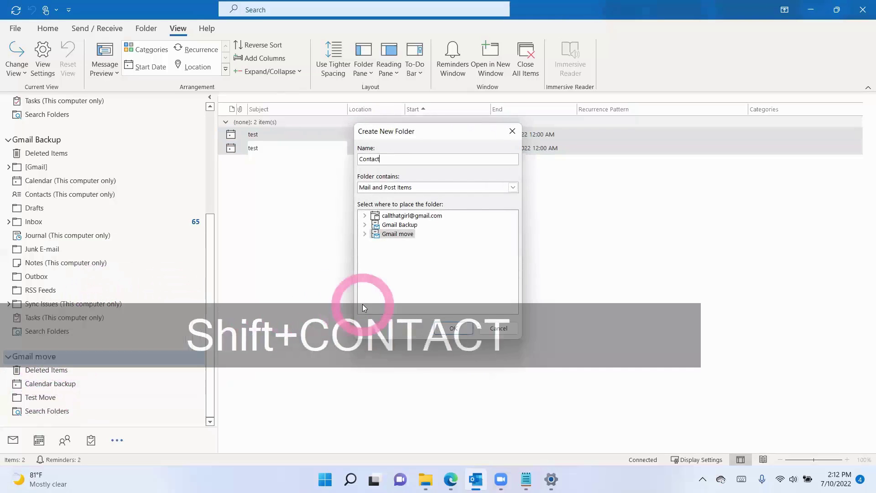
{"action": "type", "text": "s Bakc"}
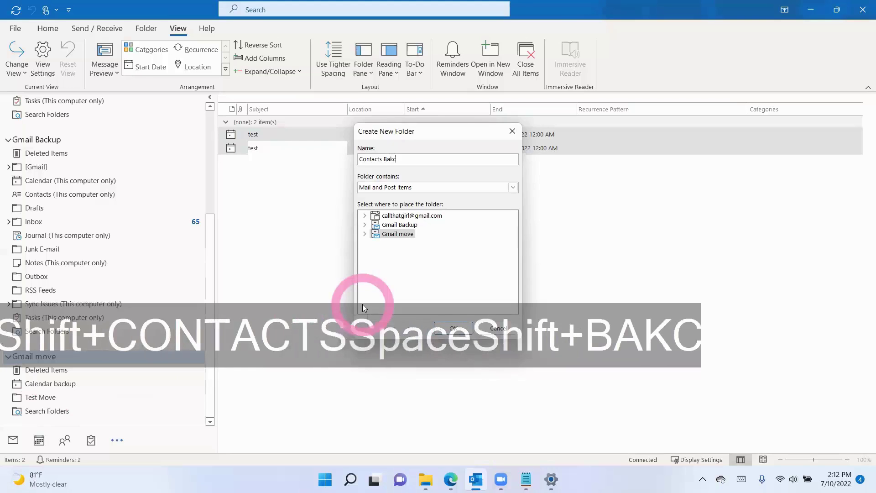
{"action": "key", "text": "BackSpace"}
{"action": "key", "text": "BackSpace"}
{"action": "type", "text": "ckup"}
{"action": "left_click", "coordinate": [383, 187]}
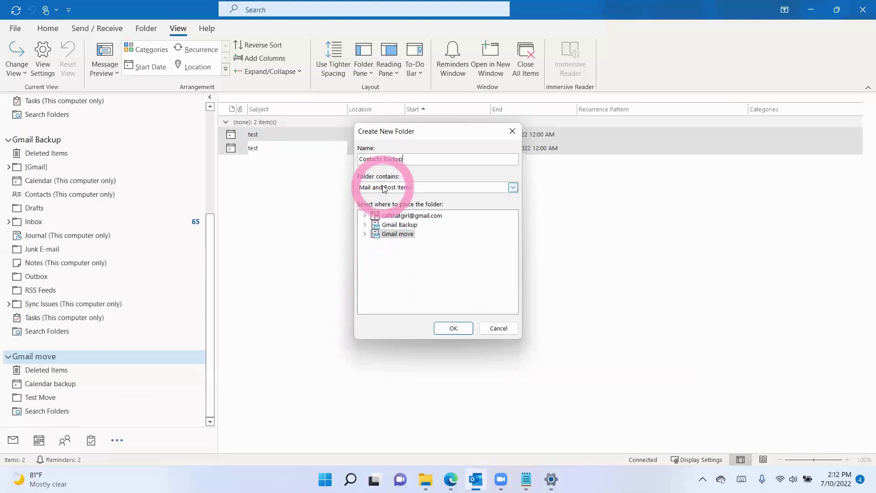
{"action": "left_click", "coordinate": [382, 198]}
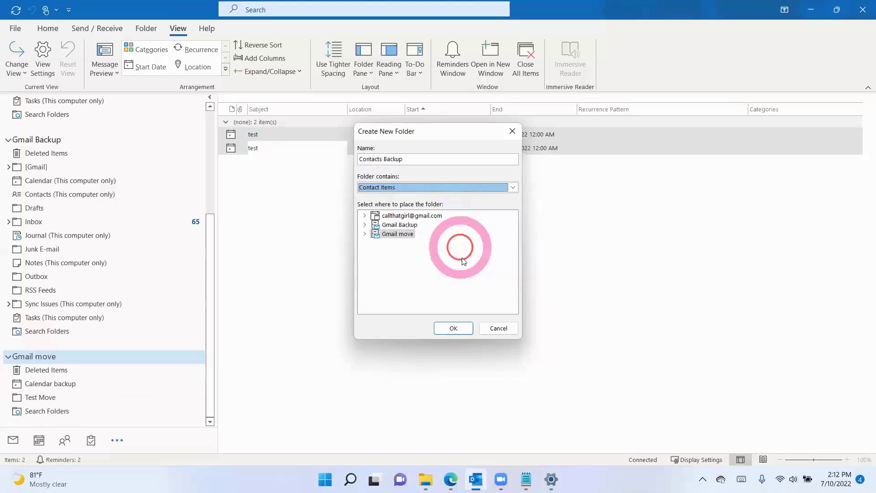
{"action": "left_click", "coordinate": [455, 330]}
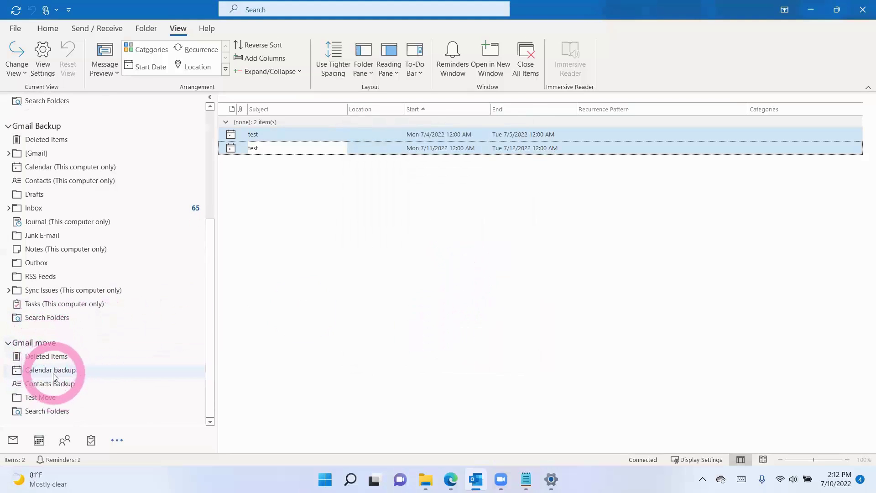
Step: Copy both test events into Gmail move's Calendar backup folder, then go to People
{"action": "left_click", "coordinate": [39, 440]}
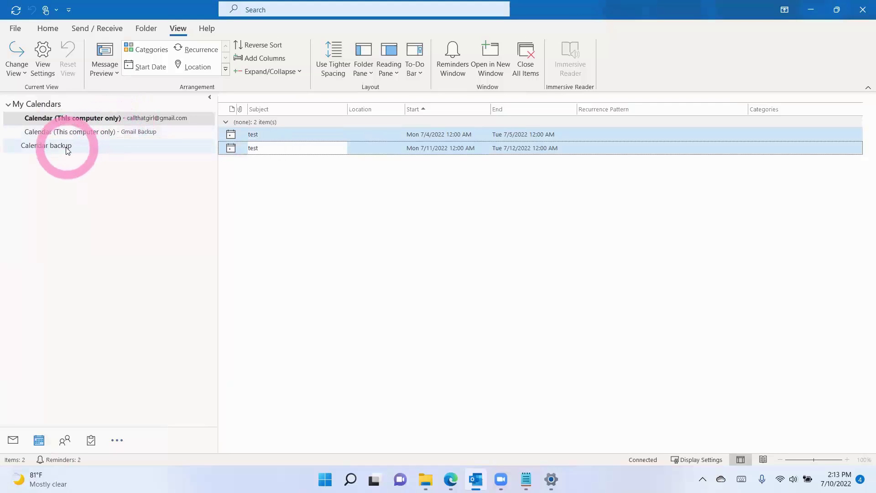
{"action": "left_click", "coordinate": [289, 149], "text": "shift"}
{"action": "right_click", "coordinate": [286, 147]}
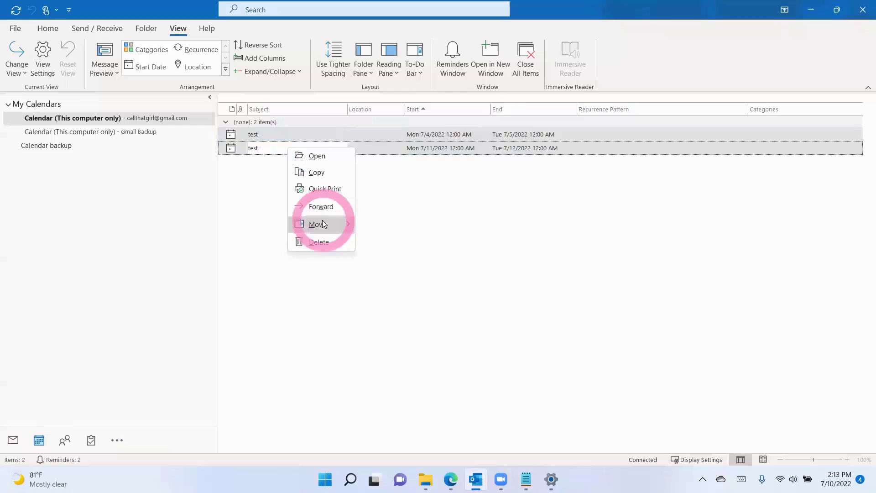
{"action": "mouse_move", "coordinate": [322, 220]}
{"action": "left_click", "coordinate": [401, 305]}
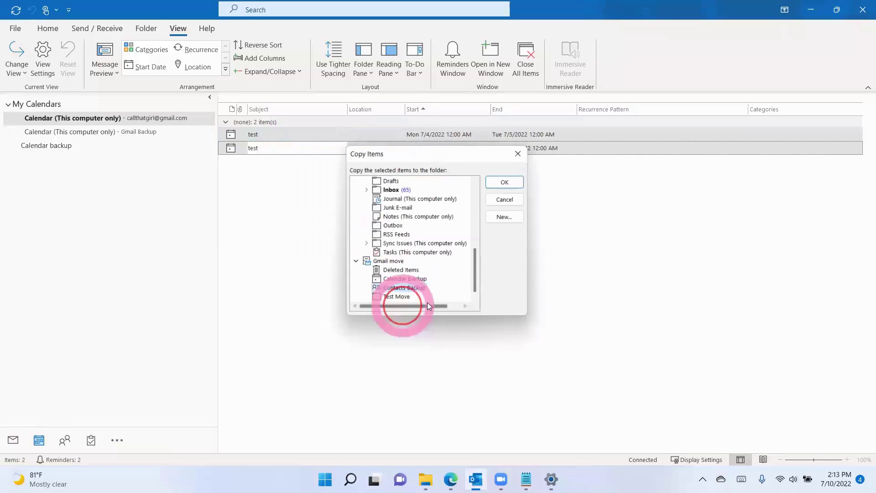
{"action": "left_click", "coordinate": [411, 281]}
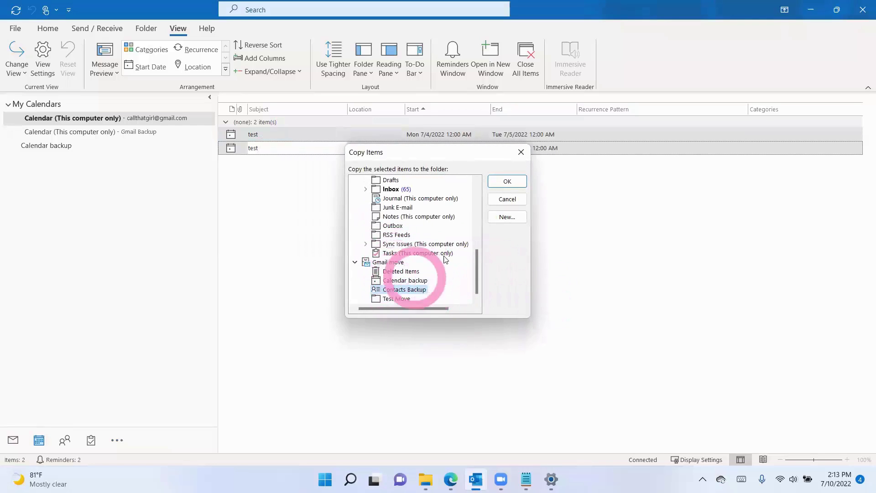
{"action": "left_click", "coordinate": [506, 181]}
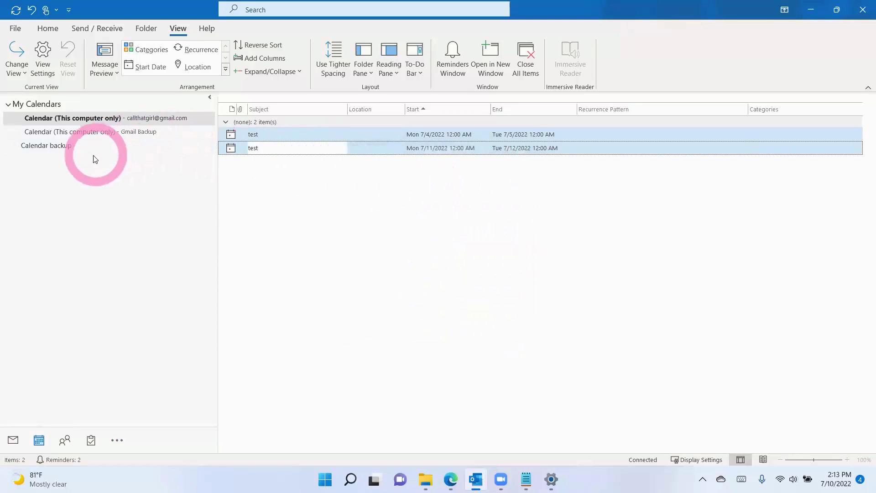
{"action": "left_click", "coordinate": [65, 439]}
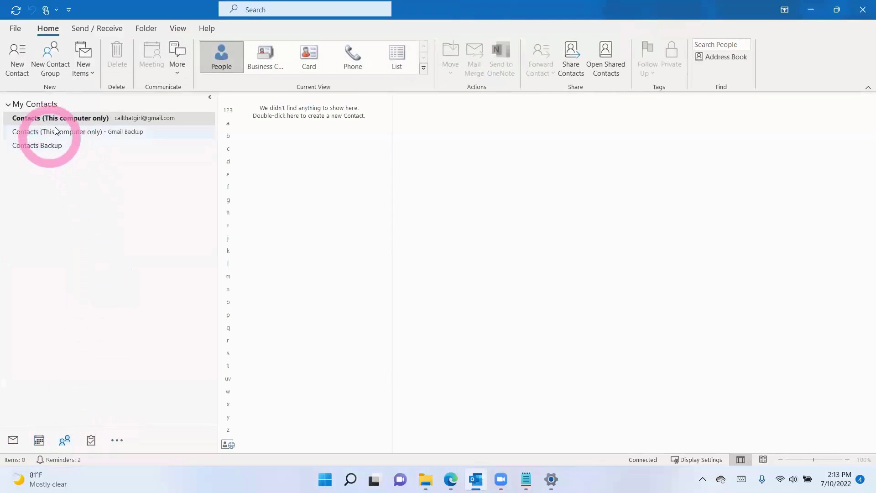
Step: Save a new contact with the person's full name, e-mail address and business phone number
{"action": "left_click", "coordinate": [19, 57]}
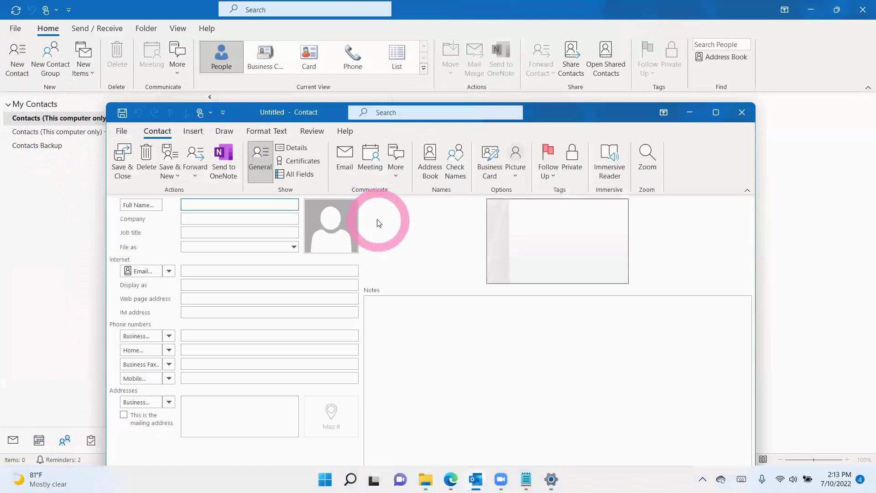
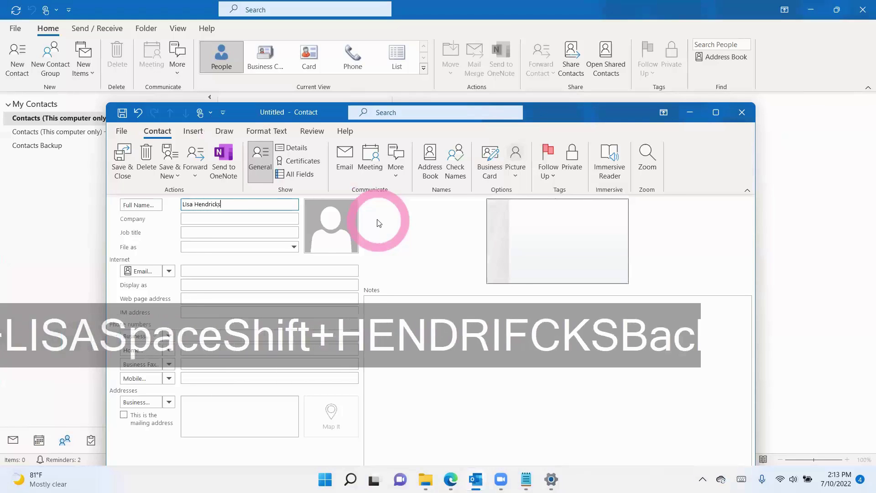
{"action": "key", "text": "Tab"}
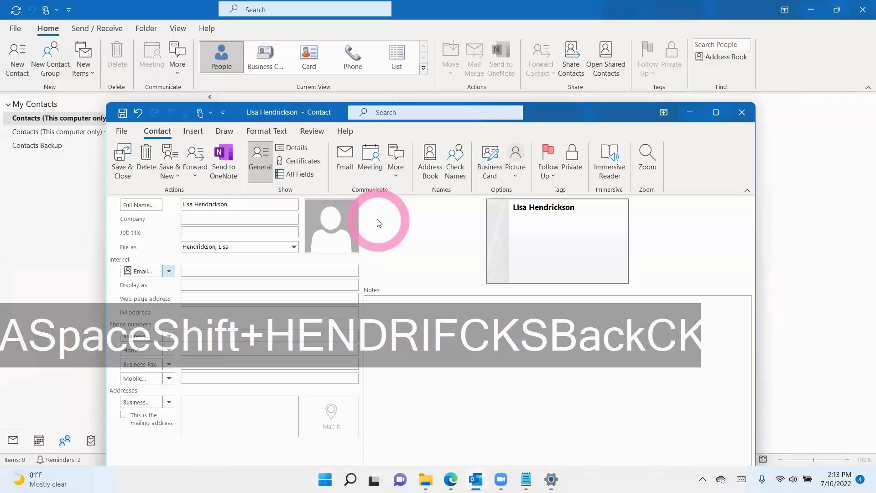
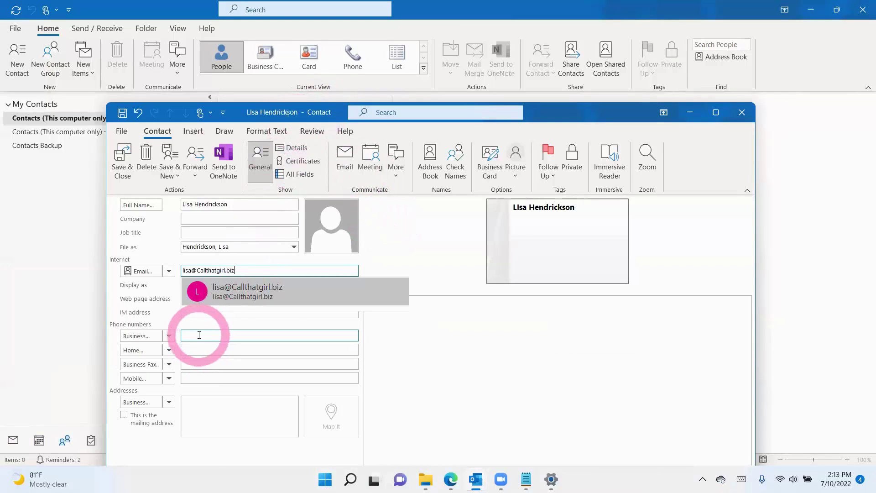
{"action": "left_click", "coordinate": [195, 334]}
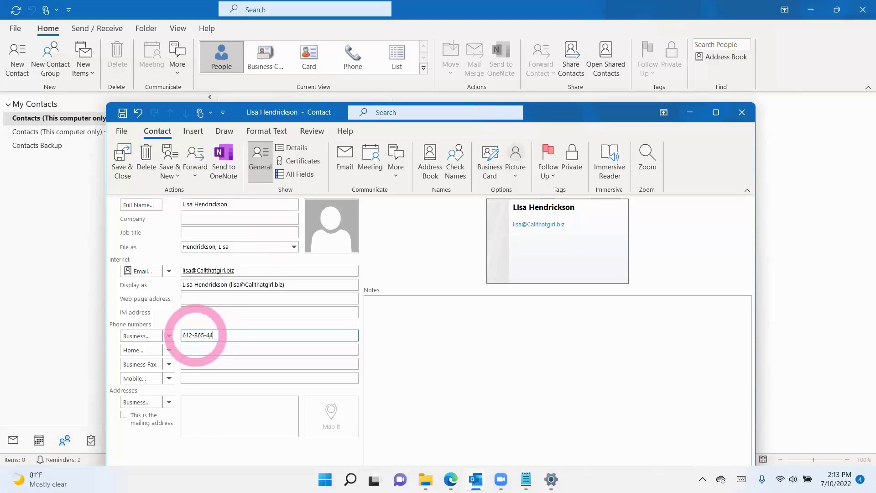
{"action": "left_click", "coordinate": [122, 166]}
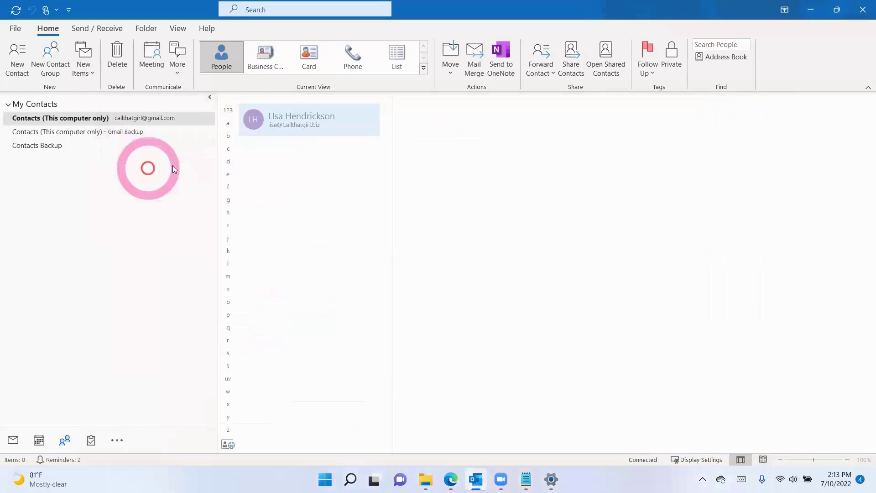
Step: Copy the new contact into Gmail move's Contacts Backup folder and confirm it is listed there
{"action": "right_click", "coordinate": [303, 124]}
{"action": "mouse_move", "coordinate": [335, 253]}
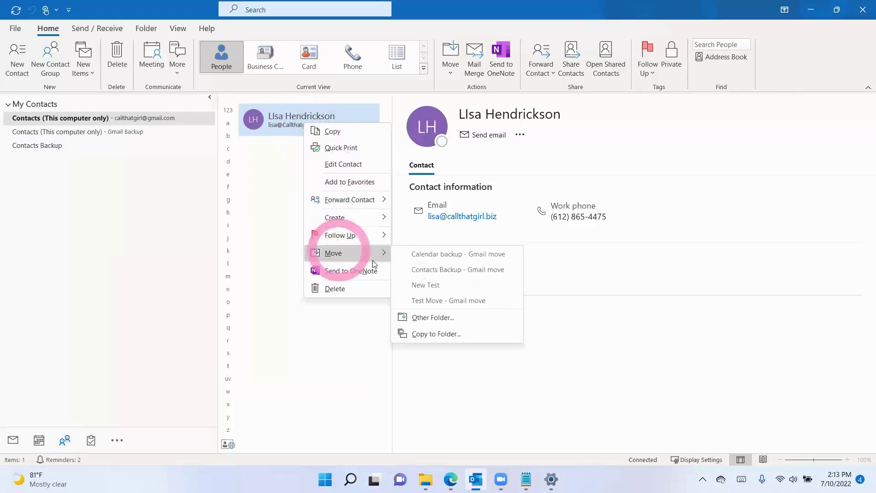
{"action": "left_click", "coordinate": [424, 333]}
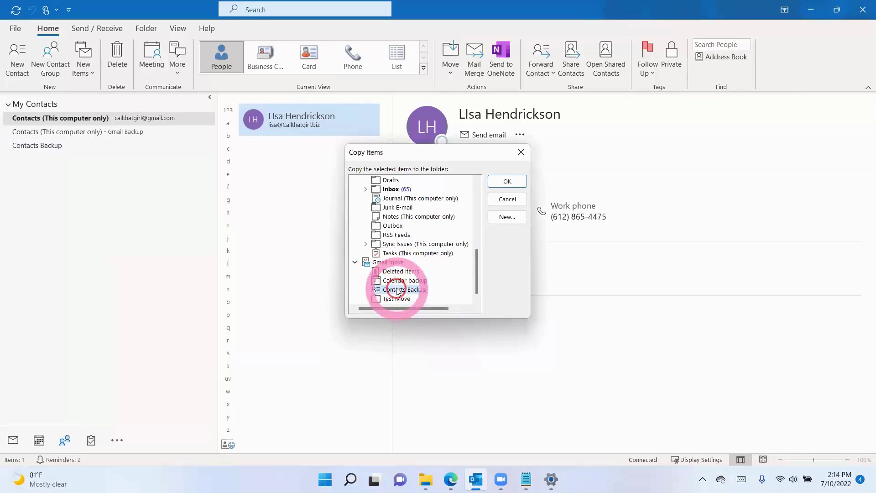
{"action": "left_click", "coordinate": [499, 184]}
{"action": "left_click", "coordinate": [43, 146]}
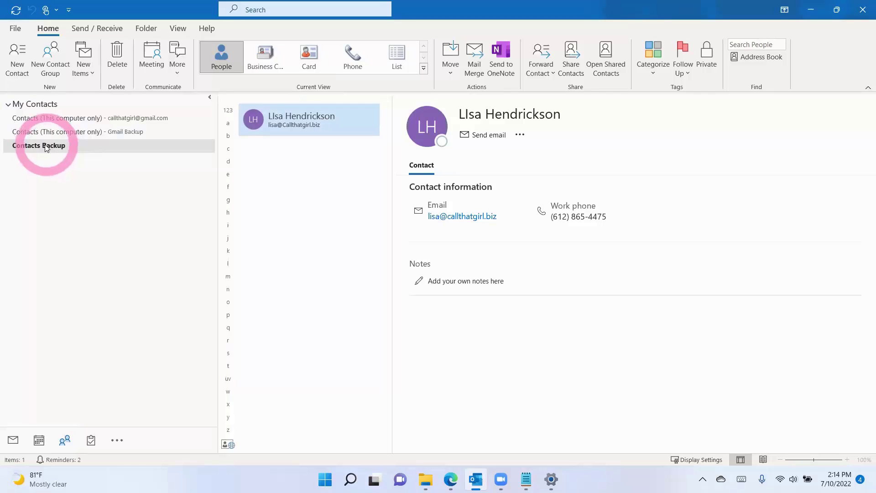
{"action": "left_click", "coordinate": [13, 440]}
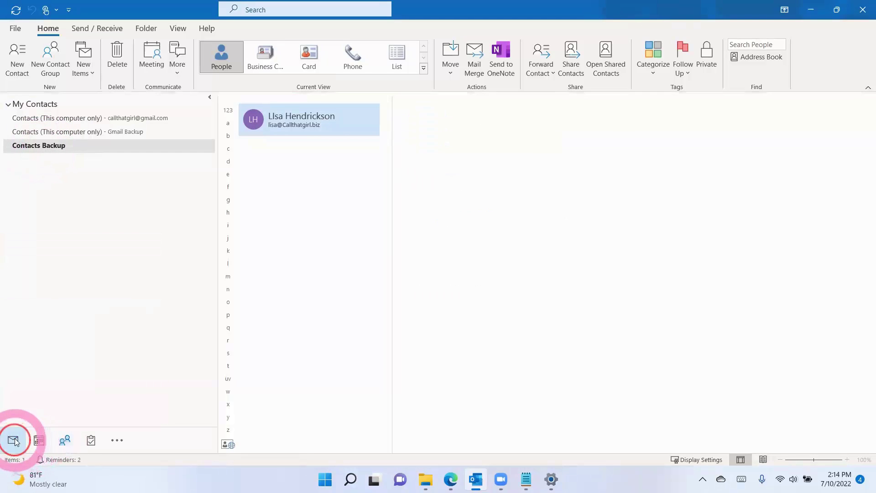
Step: Browse the Starred mail folder, the Calendar backup events and the contacts, then return to mail
{"action": "left_click", "coordinate": [60, 277]}
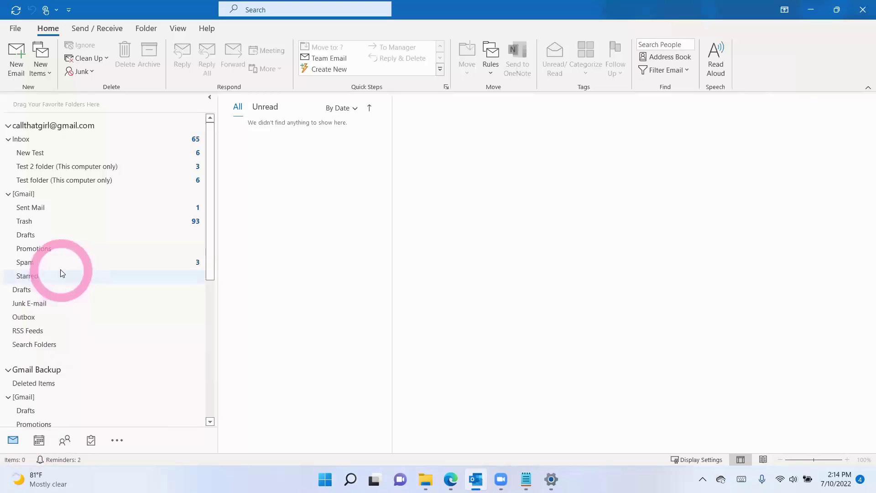
{"action": "scroll", "coordinate": [50, 306], "scroll_direction": "down", "scroll_amount": 3}
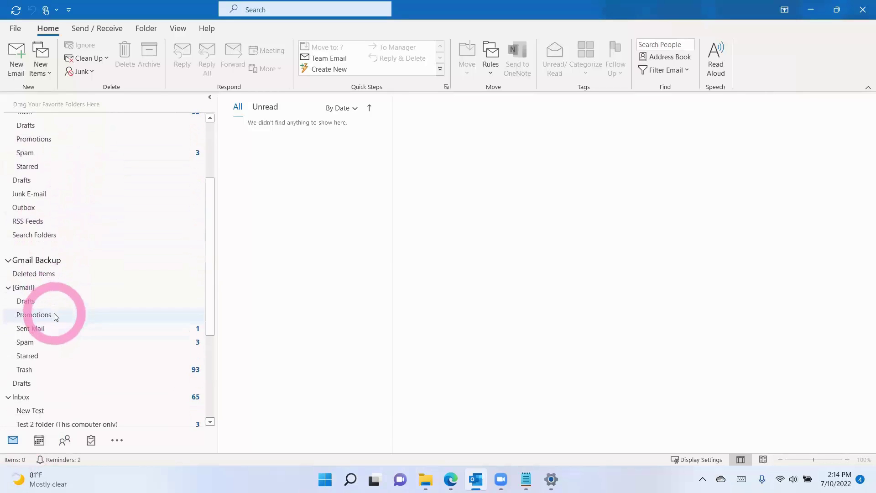
{"action": "left_click", "coordinate": [39, 439]}
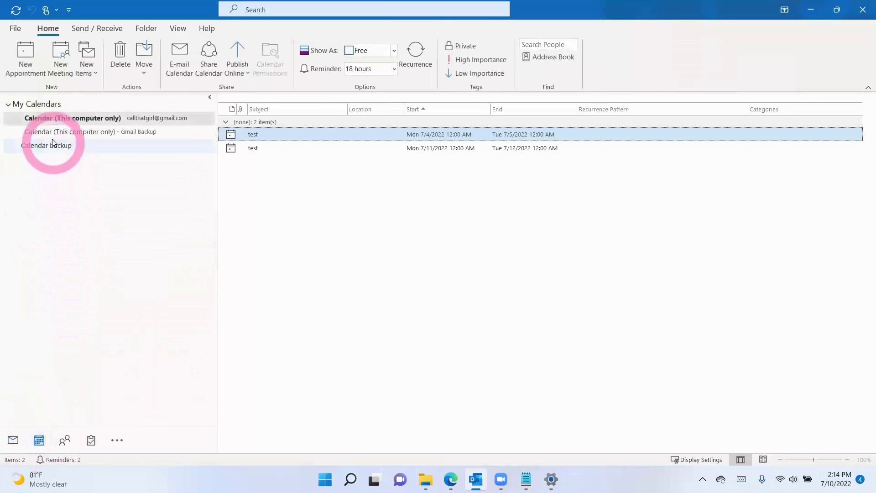
{"action": "left_click", "coordinate": [53, 145]}
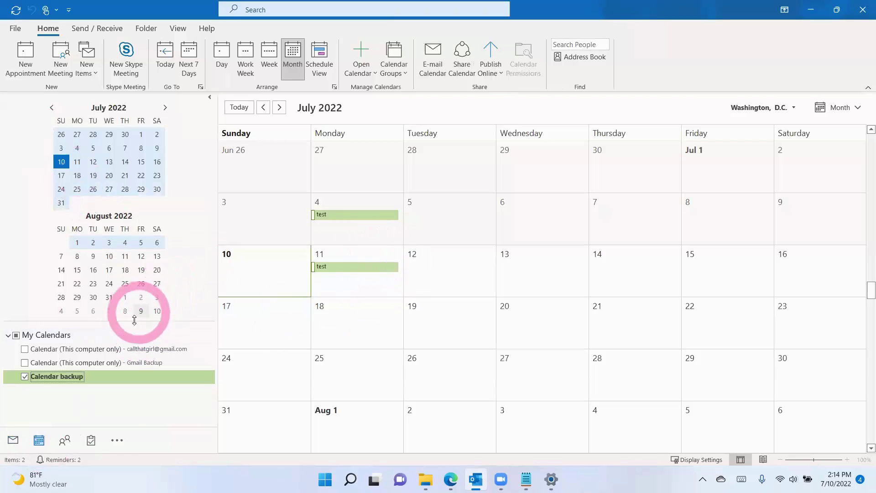
{"action": "left_click", "coordinate": [65, 439]}
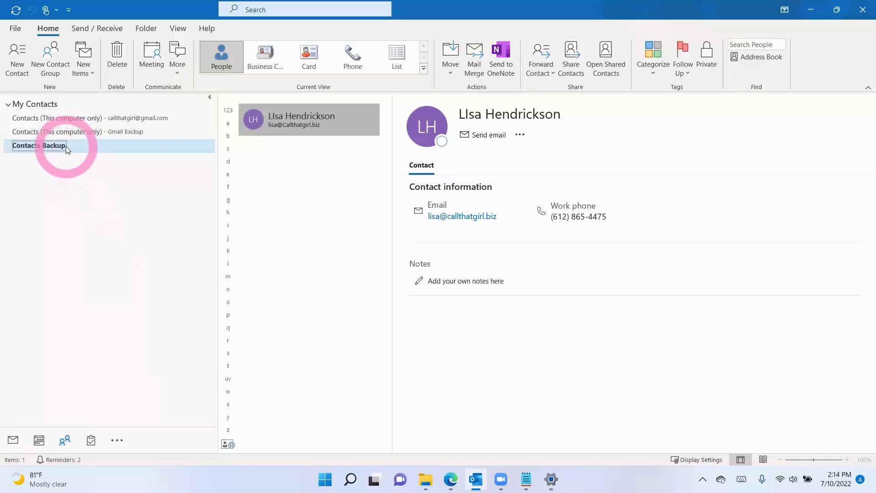
{"action": "left_click", "coordinate": [39, 440]}
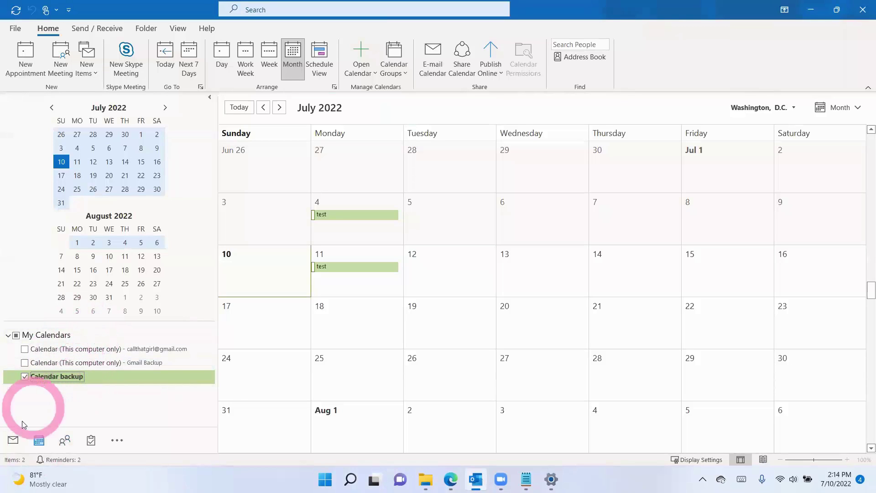
{"action": "left_click", "coordinate": [13, 440]}
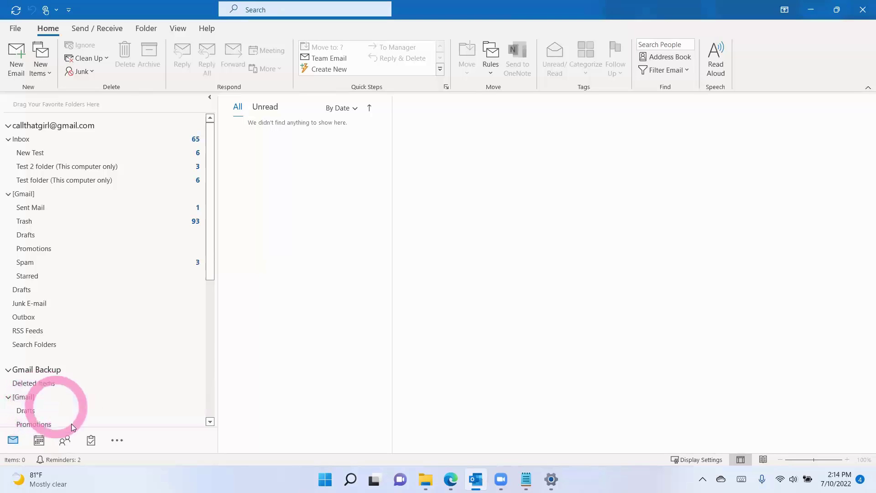
Step: Tick the account's Calendar (This computer only) and untick Calendar backup in the month view
{"action": "left_click", "coordinate": [39, 441]}
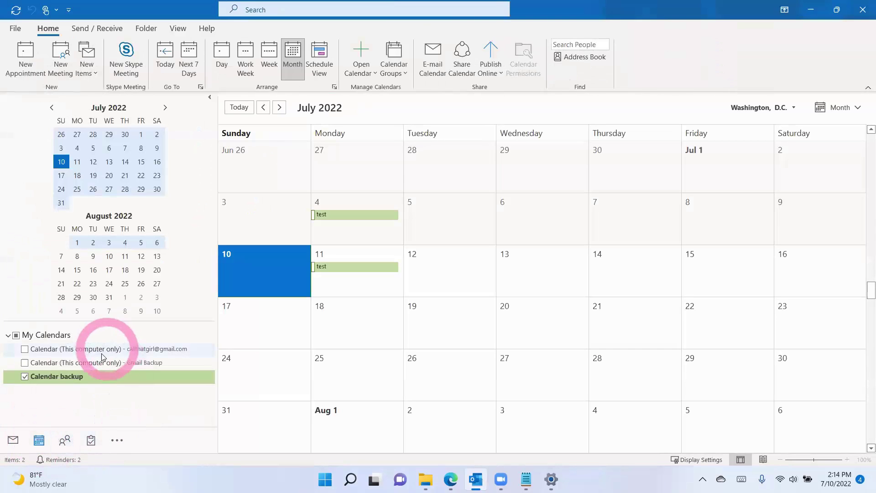
{"action": "left_click", "coordinate": [36, 350]}
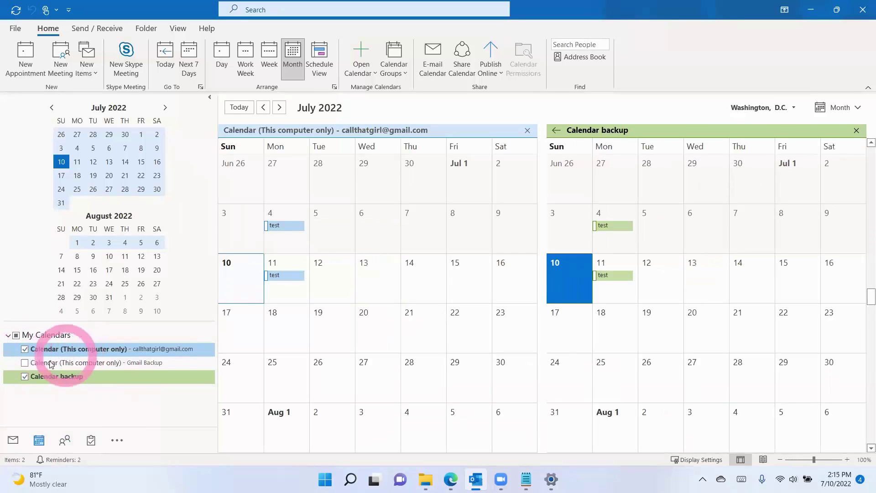
{"action": "left_click", "coordinate": [25, 377]}
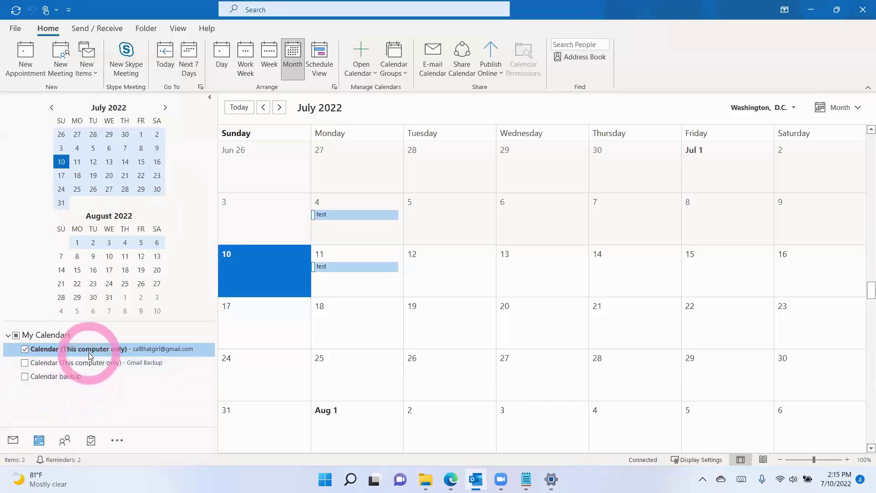
Step: Start the Import/Export wizard exporting to a file as an Outlook Data File (.pst)
{"action": "left_click", "coordinate": [15, 28]}
{"action": "left_click", "coordinate": [32, 81]}
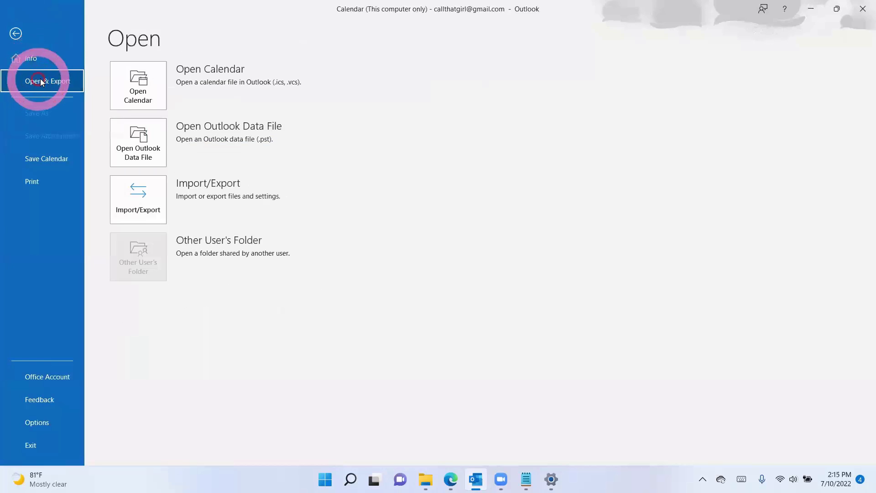
{"action": "left_click", "coordinate": [142, 199]}
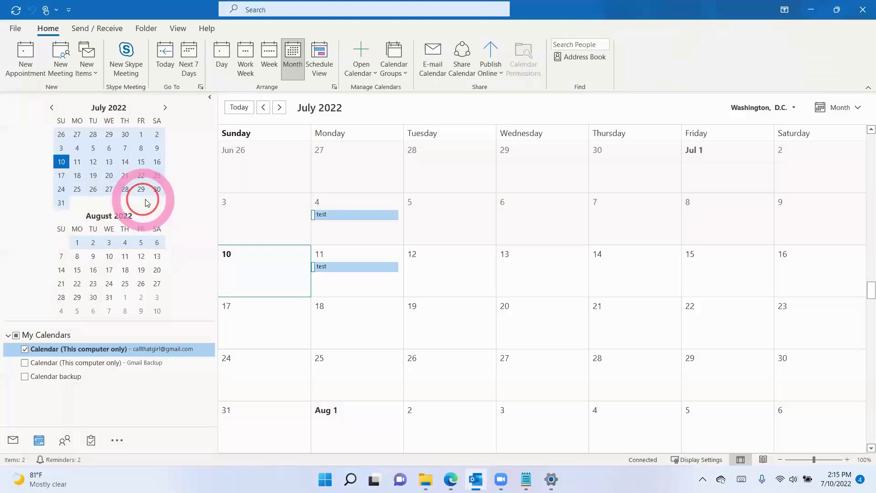
{"action": "left_click", "coordinate": [411, 186]}
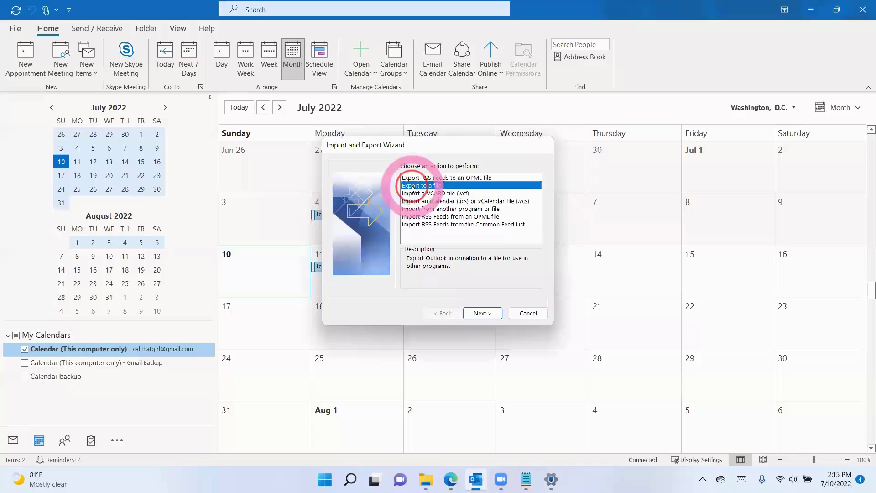
{"action": "left_click", "coordinate": [472, 310]}
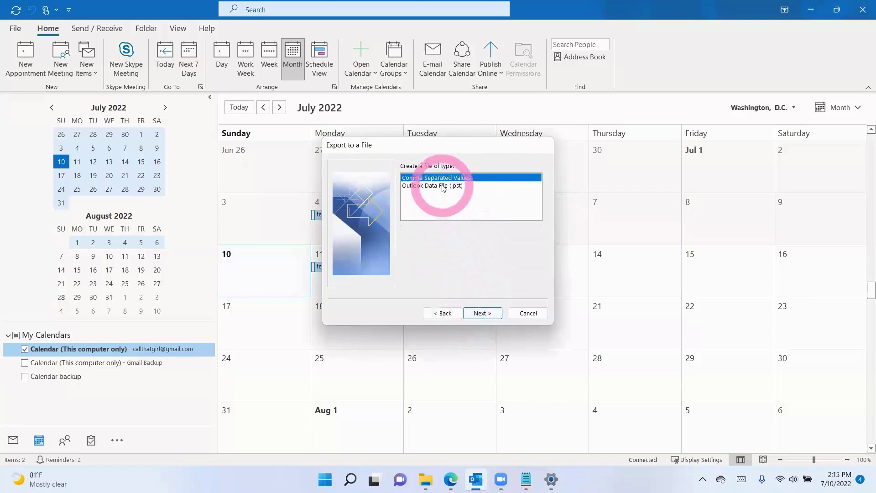
{"action": "left_click", "coordinate": [442, 186]}
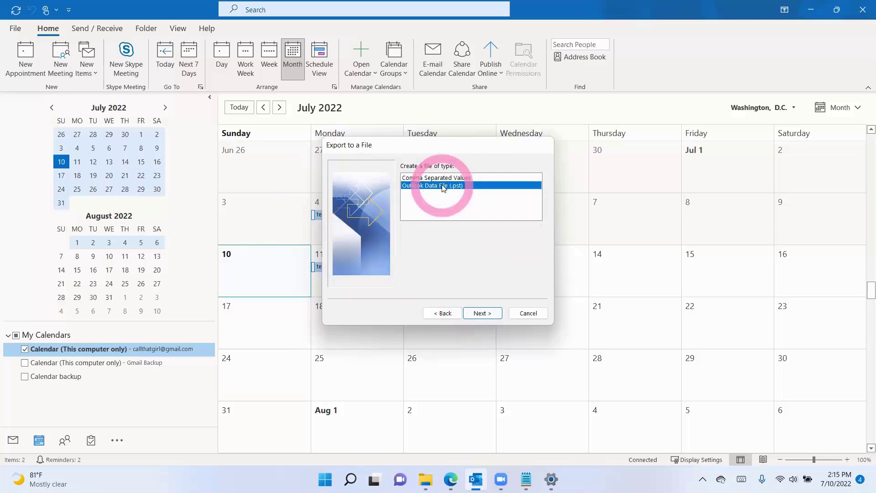
{"action": "left_click", "coordinate": [480, 313]}
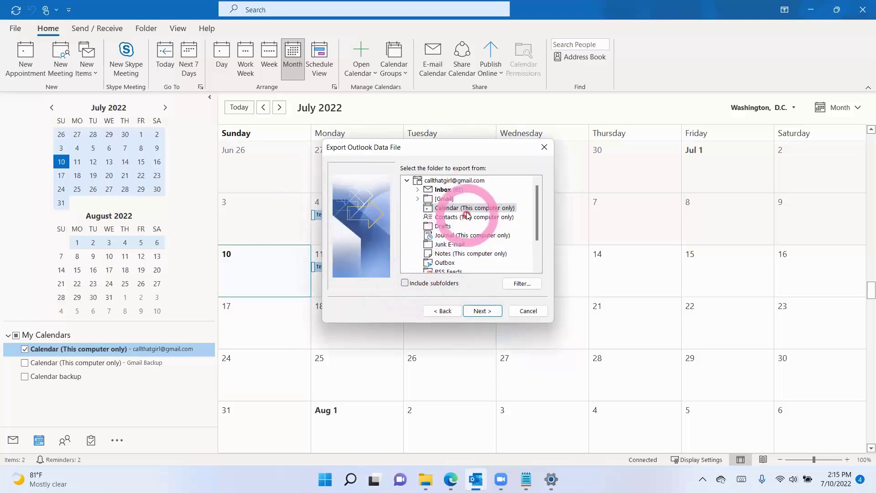
Step: Export the Calendar folder as 'TCO Calendar backup July 10' in Documents, allowing duplicate items
{"action": "left_click", "coordinate": [479, 312]}
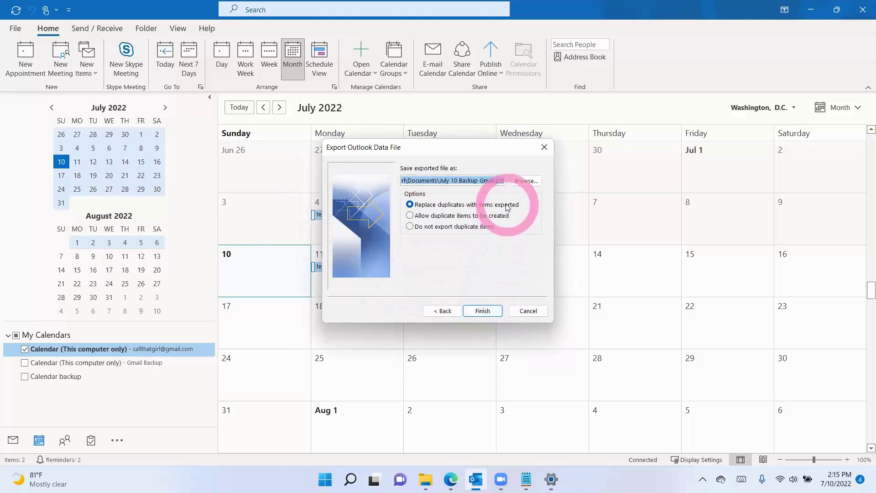
{"action": "left_click", "coordinate": [526, 182]}
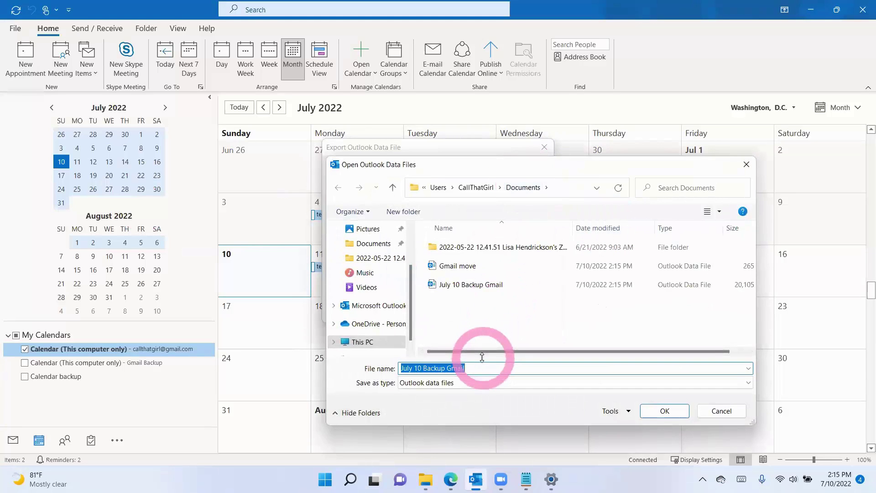
{"action": "type", "text": "TCO "}
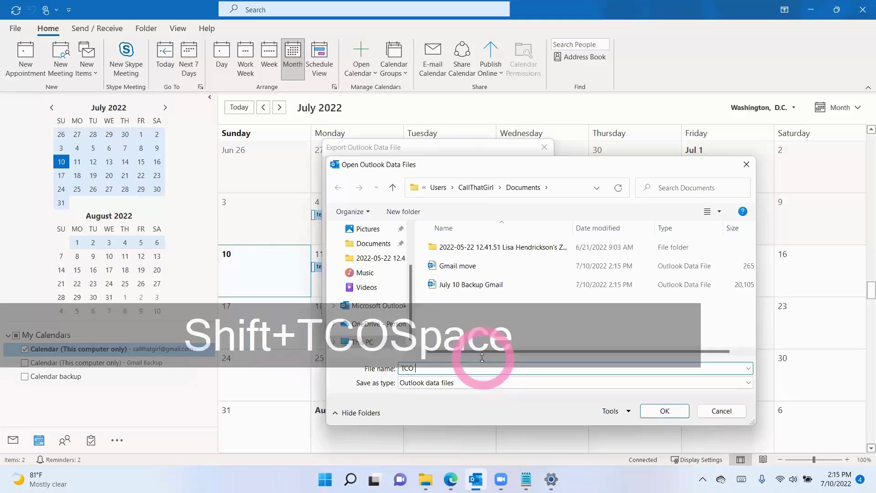
{"action": "type", "text": "Calend"}
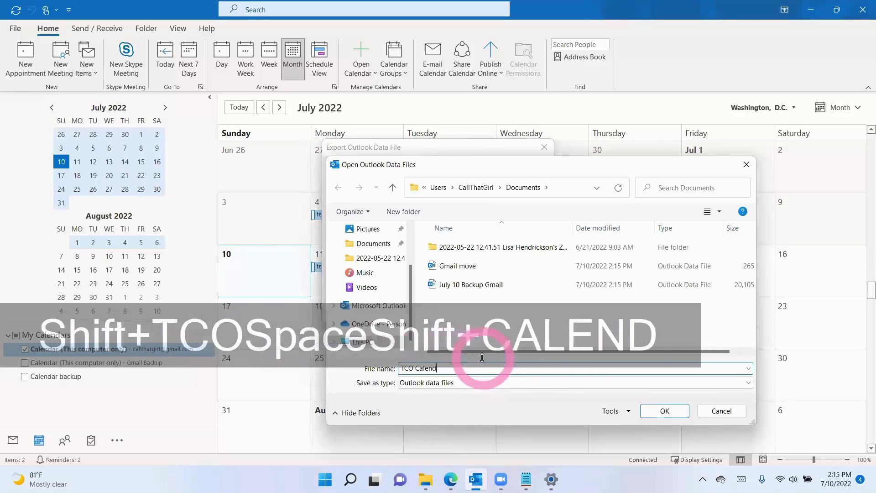
{"action": "type", "text": "ar backup J"}
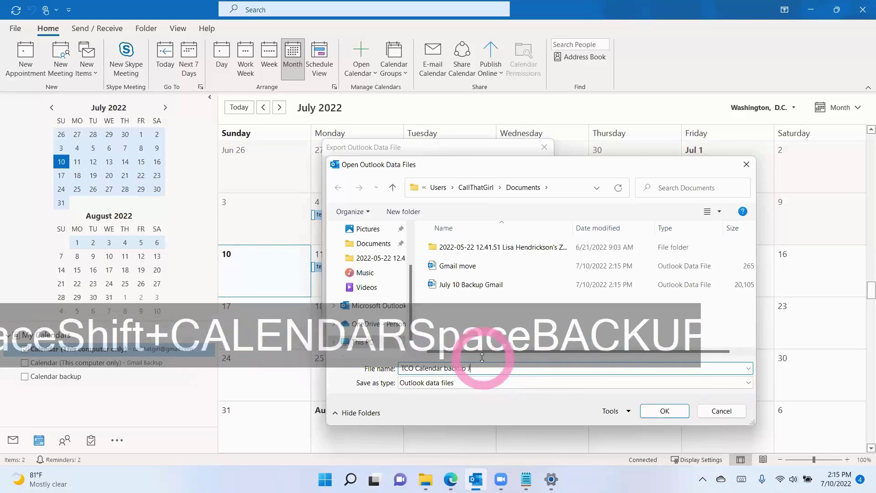
{"action": "type", "text": "uly 10"}
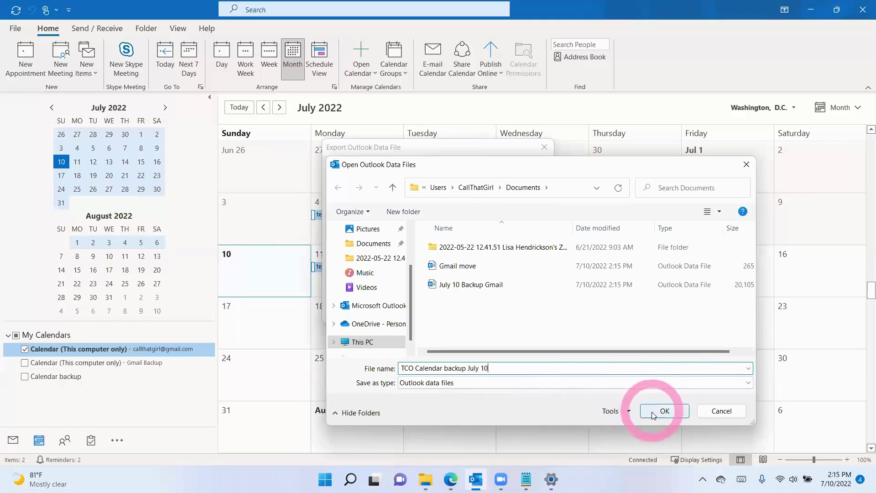
{"action": "left_click", "coordinate": [653, 411]}
{"action": "left_click", "coordinate": [429, 216]}
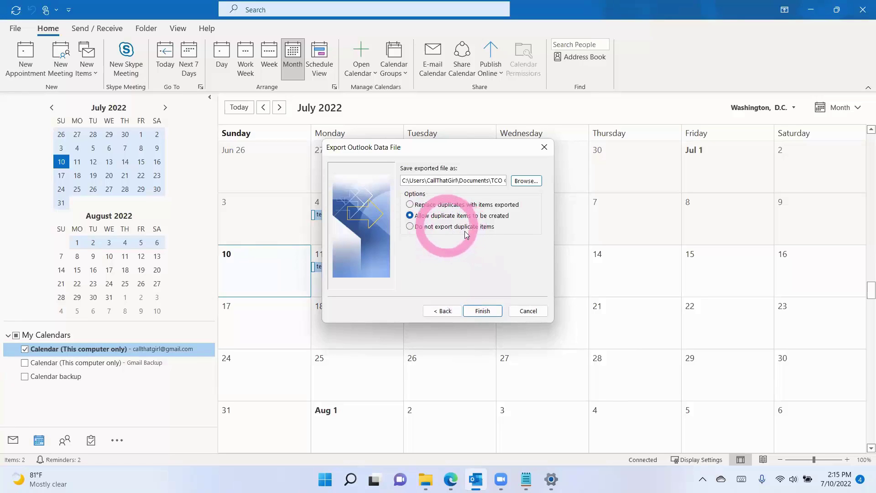
{"action": "left_click", "coordinate": [482, 310]}
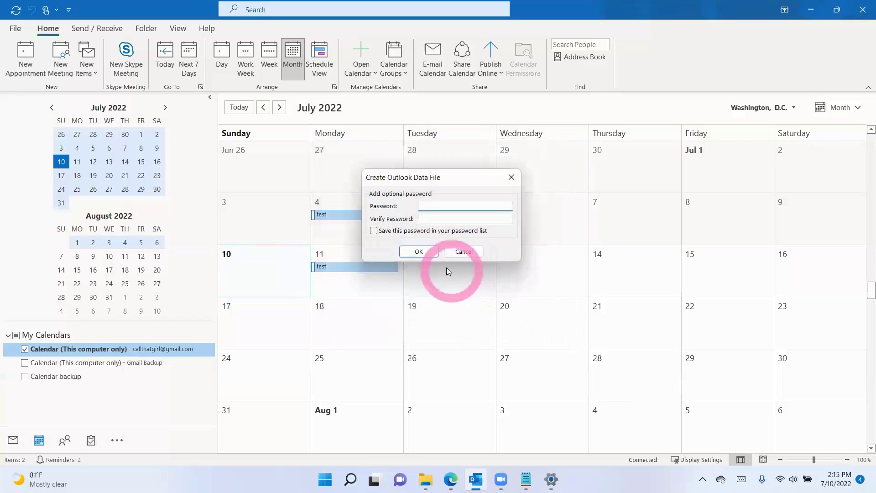
Step: Create the data file with no password, then return to Mail with Ctrl+1
{"action": "left_click", "coordinate": [419, 251]}
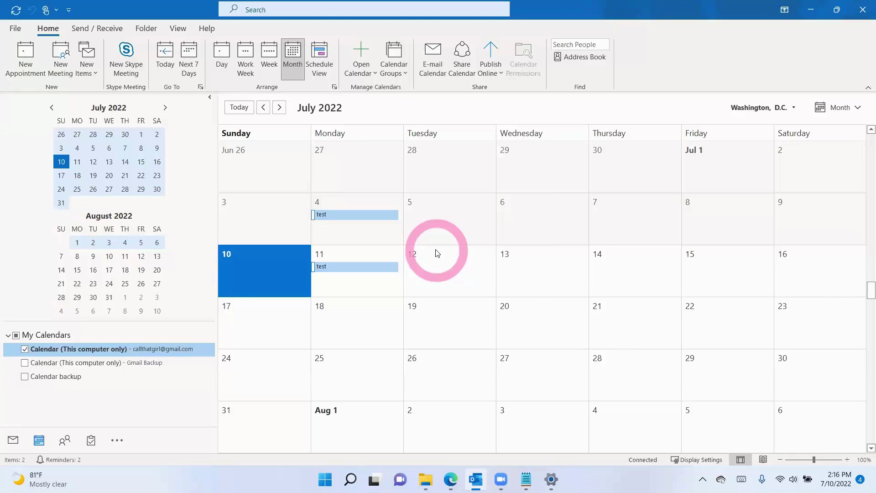
{"action": "key", "text": "ctrl+1"}
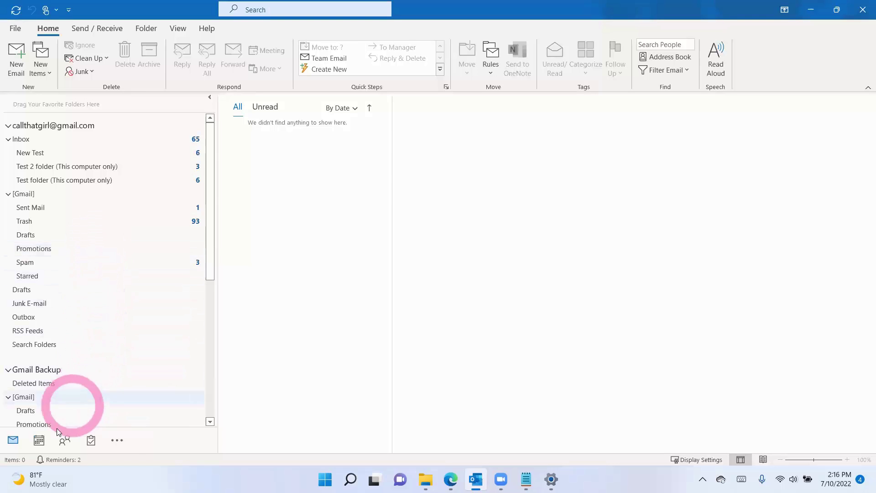
Step: Switch to the calendar list and then back to the mail folders
{"action": "left_click", "coordinate": [39, 440]}
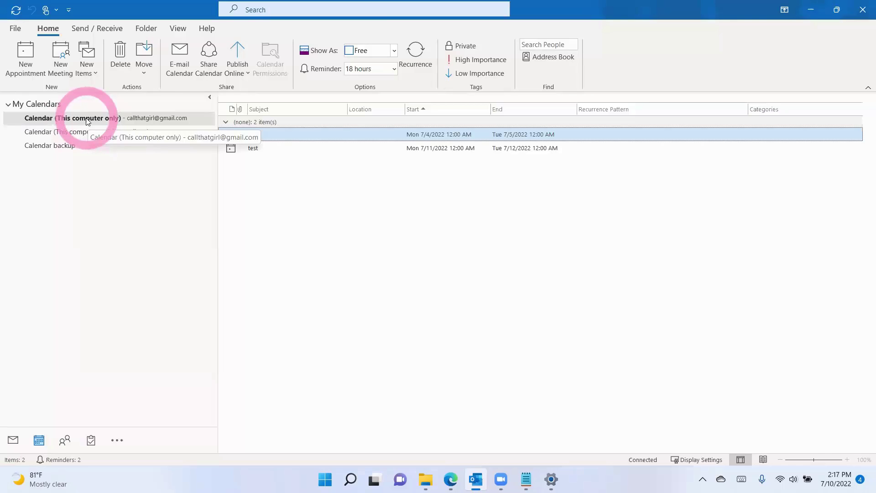
{"action": "left_click", "coordinate": [13, 439]}
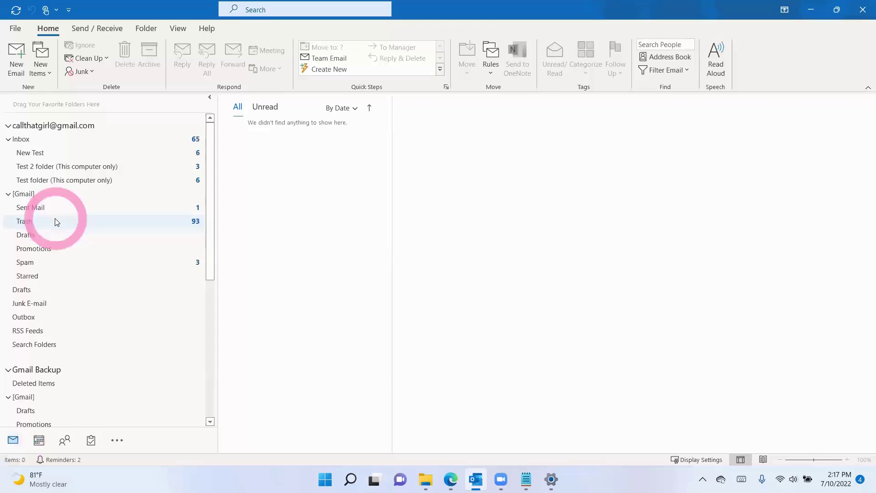